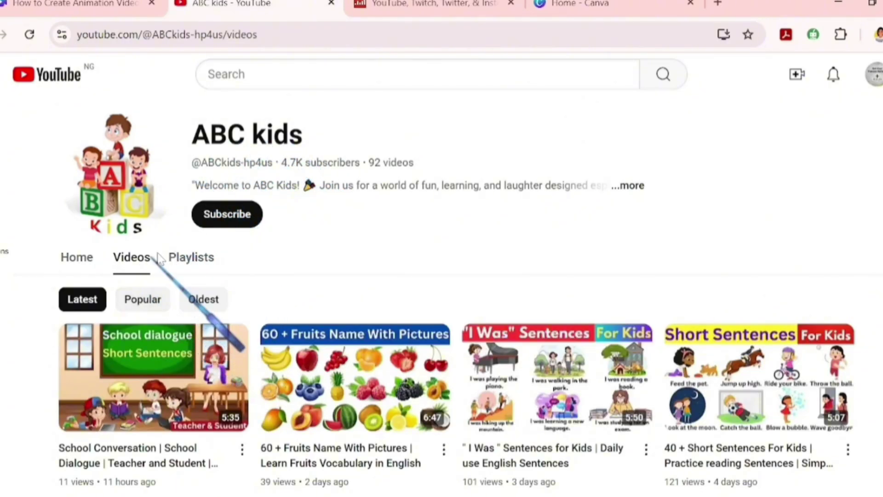
# Read the ABC kids channel's full About details, then close them
pyautogui.click(628, 186)
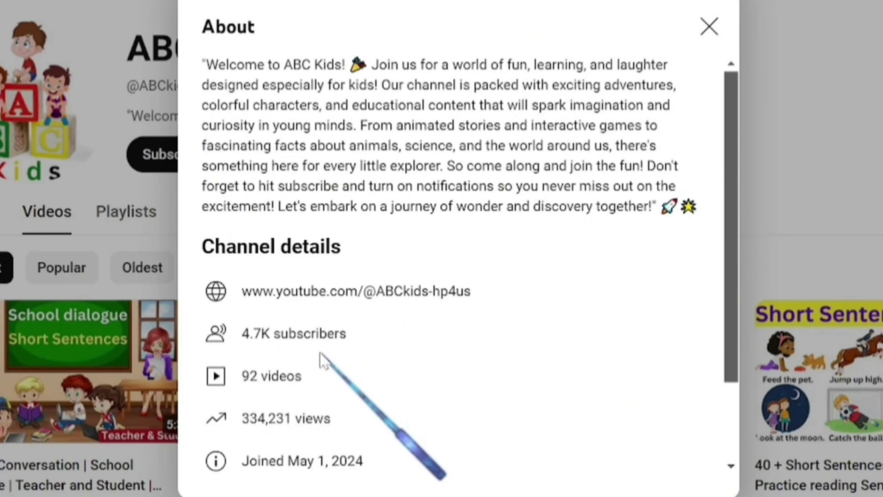
pyautogui.click(710, 27)
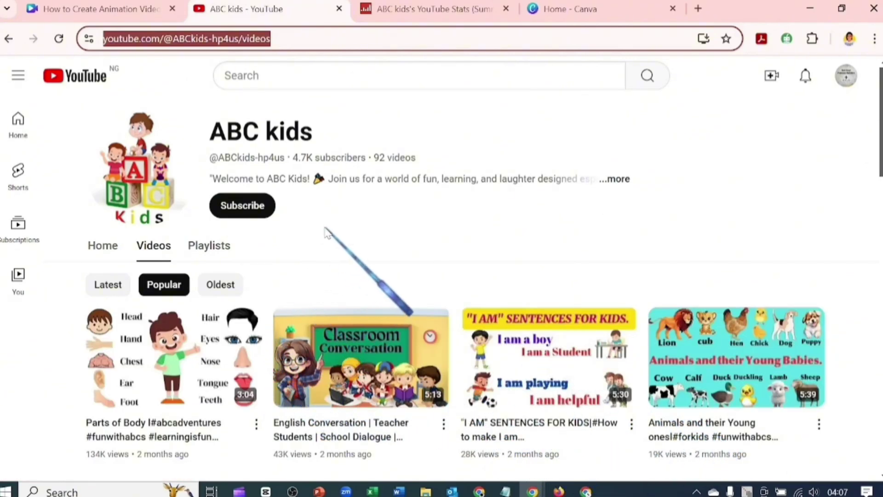
# Show the ABC kids Social Blade stats down to the estimated monthly and yearly earnings
pyautogui.click(453, 10)
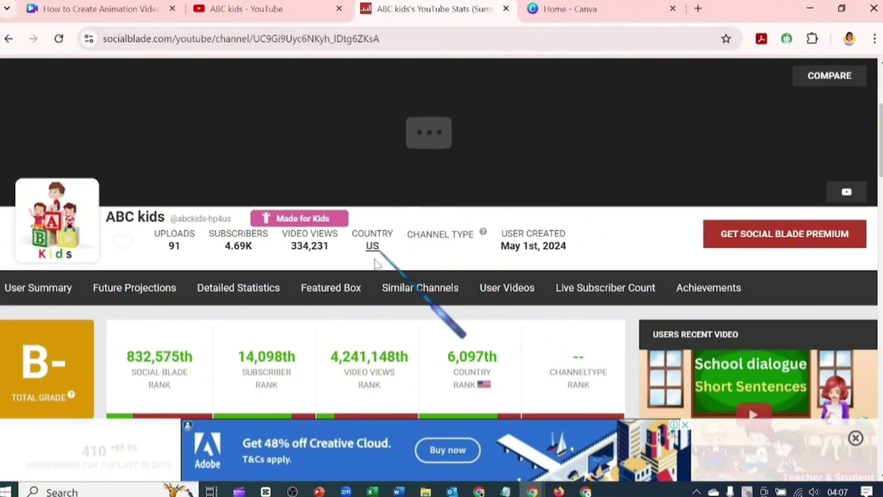
pyautogui.scroll(-3, 359, 304)
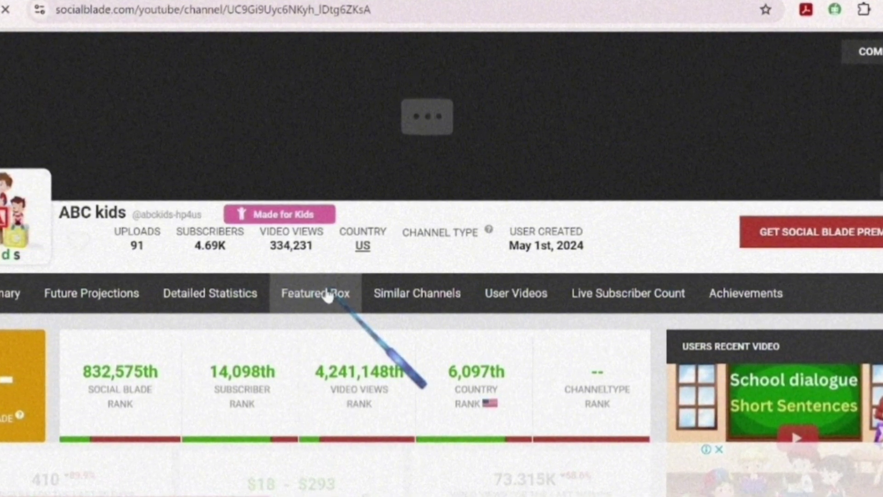
pyautogui.scroll(-3, 333, 318)
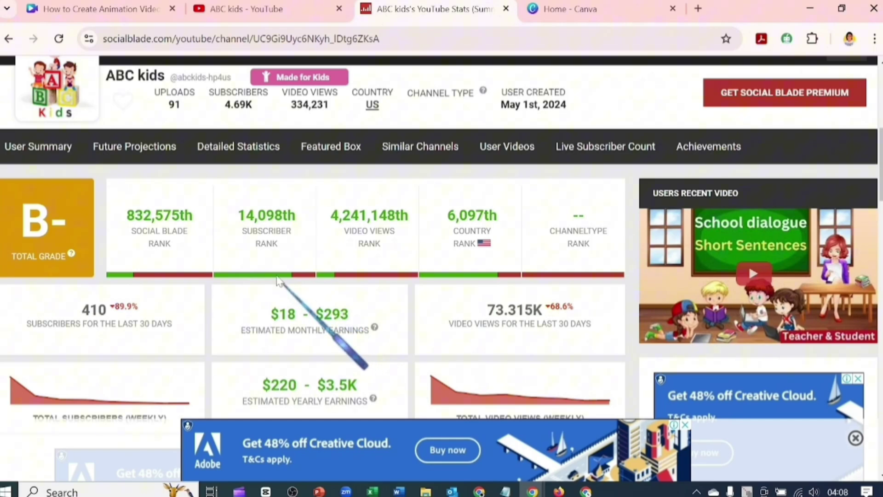
pyautogui.moveTo(266, 239)
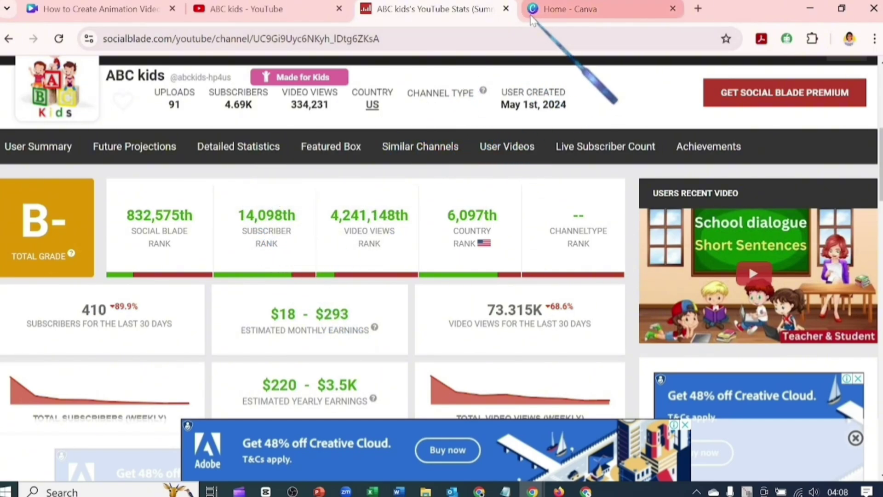
# Create a blank 1920×1080 Canva video design and show the Elements library
pyautogui.click(532, 16)
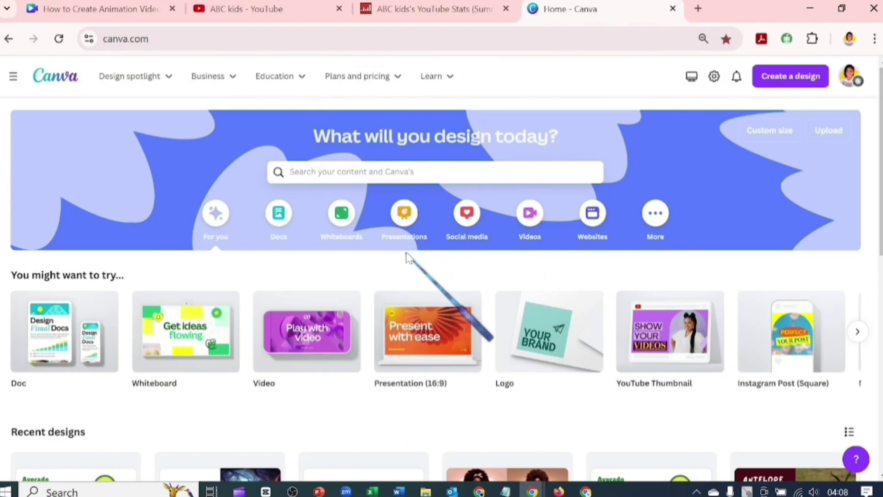
pyautogui.click(530, 224)
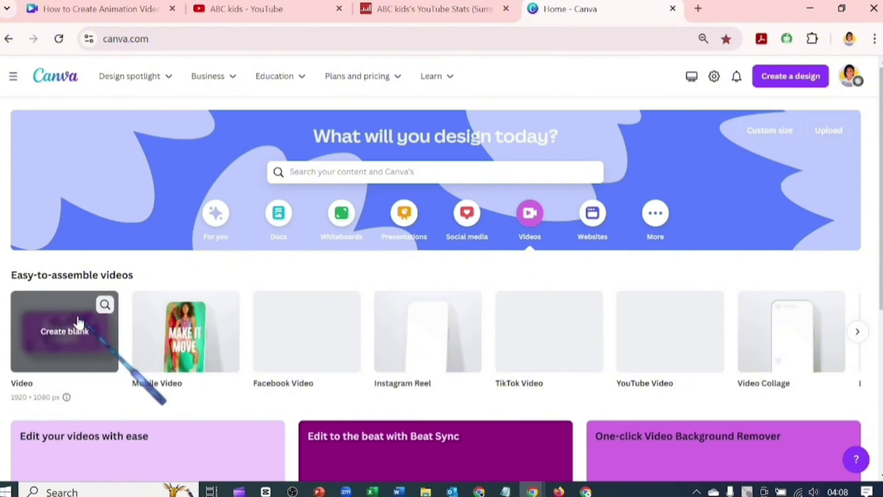
pyautogui.click(79, 321)
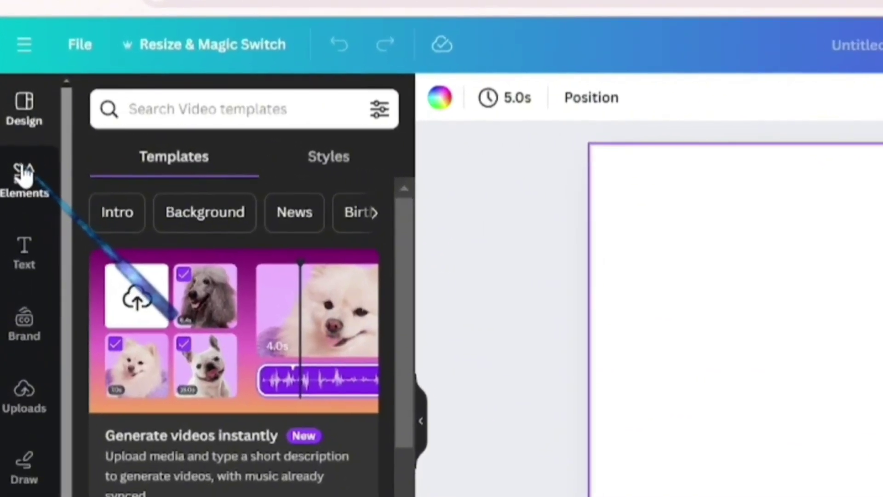
pyautogui.click(19, 166)
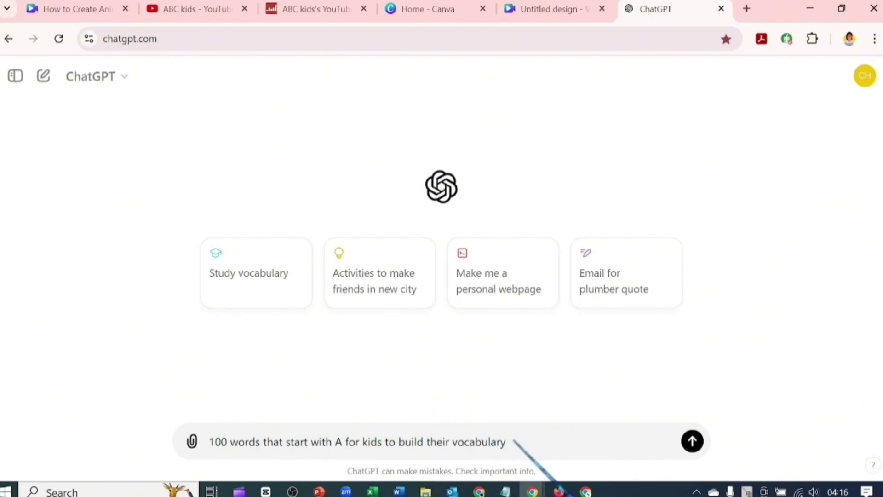
# Send the prompt for 100 A-words for kids and copy ChatGPT's numbered list
pyautogui.click(692, 441)
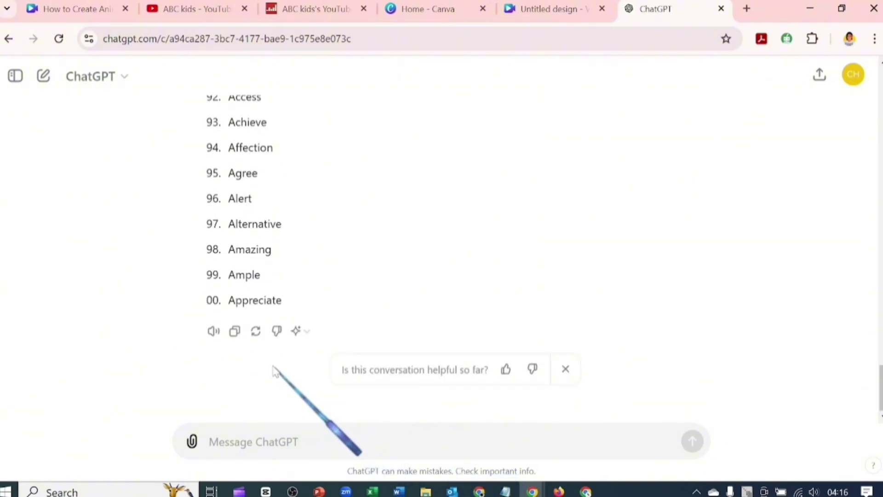
pyautogui.click(234, 333)
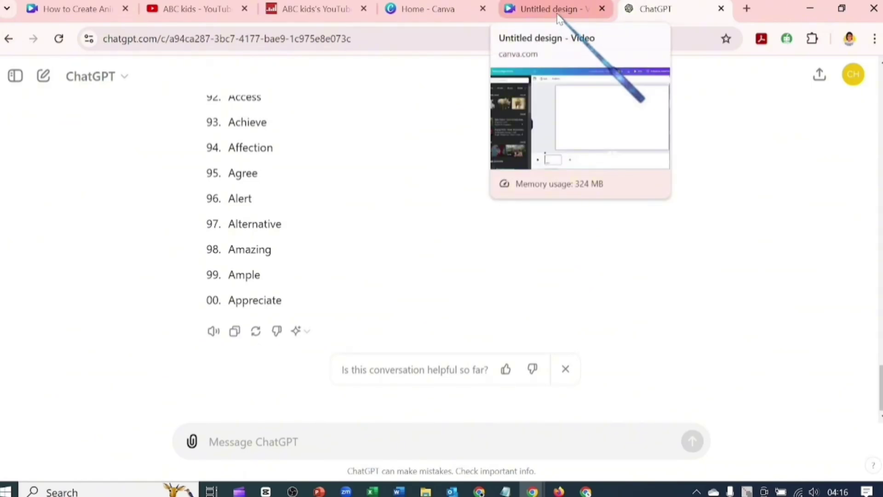
# Paste the A-word list into the Canva video and place a new blank page before it
pyautogui.click(558, 14)
pyautogui.hotkey('ctrl', 'v')
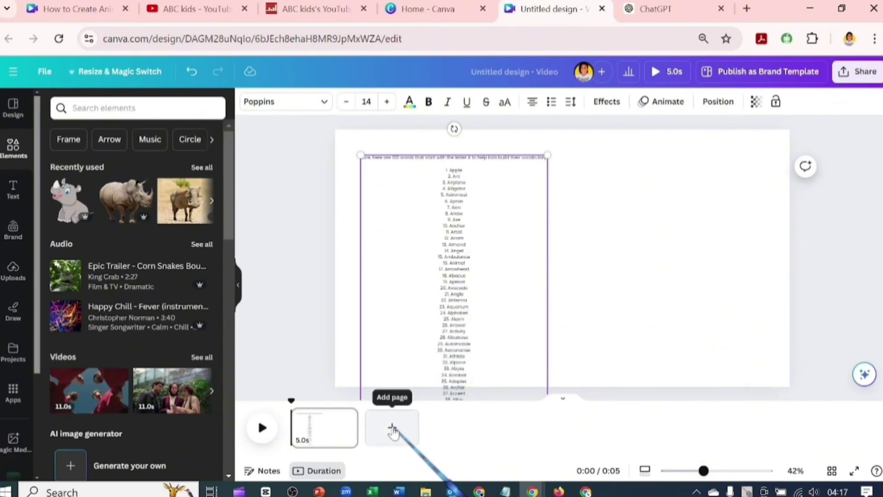
pyautogui.click(393, 430)
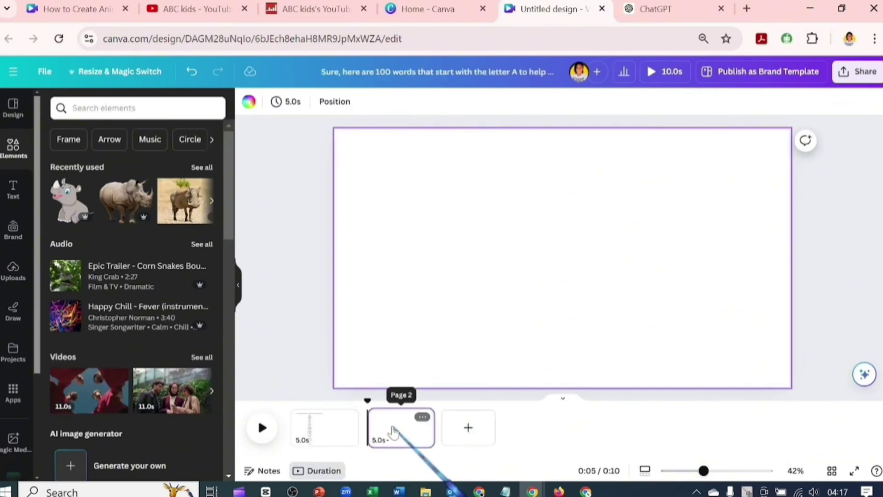
pyautogui.moveTo(391, 431); pyautogui.dragTo(307, 433)
pyautogui.click(391, 427)
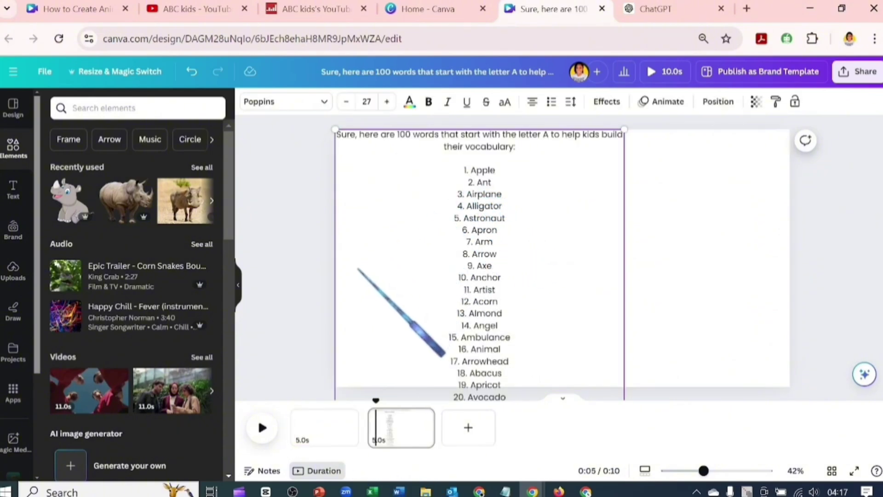
pyautogui.click(331, 435)
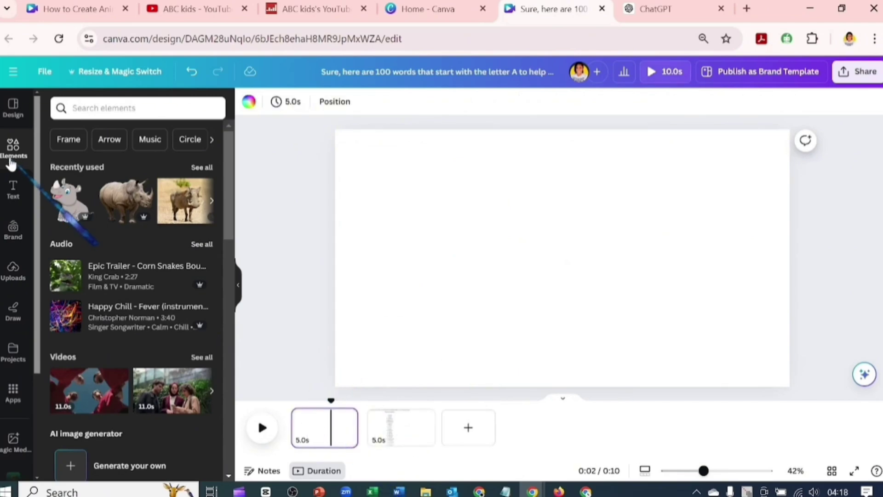
# Search Elements for 'apple', show all Graphics, and filter to animated ones
pyautogui.click(105, 108)
pyautogui.write('apple')
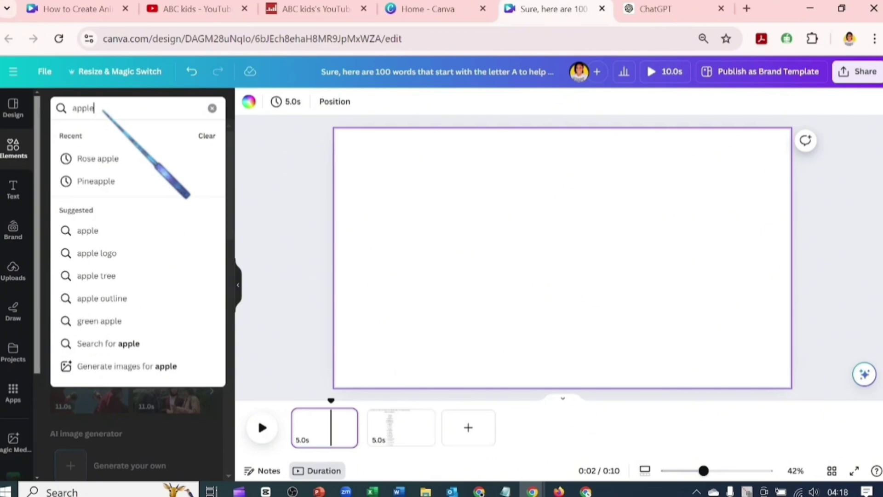
pyautogui.press('Return')
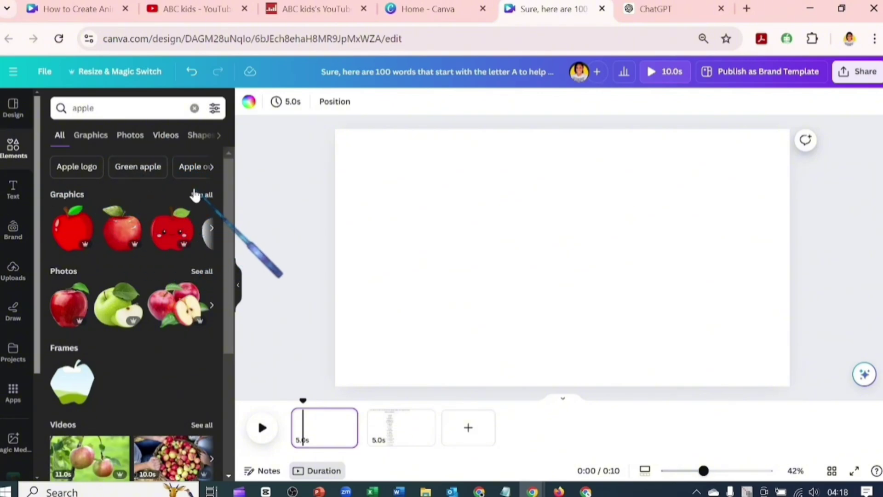
pyautogui.click(199, 196)
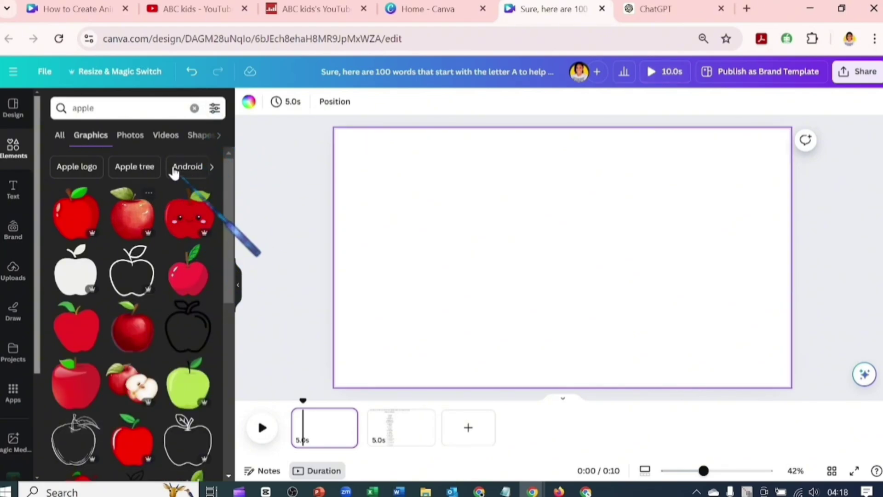
pyautogui.click(214, 108)
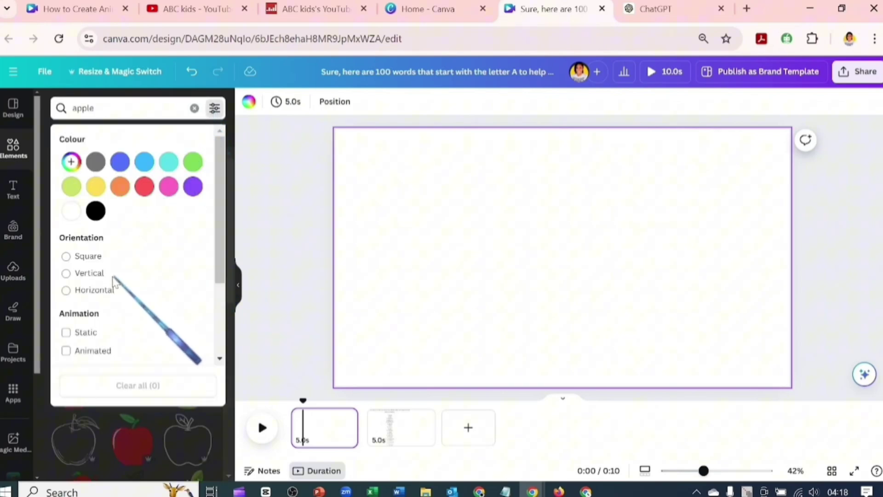
pyautogui.click(67, 351)
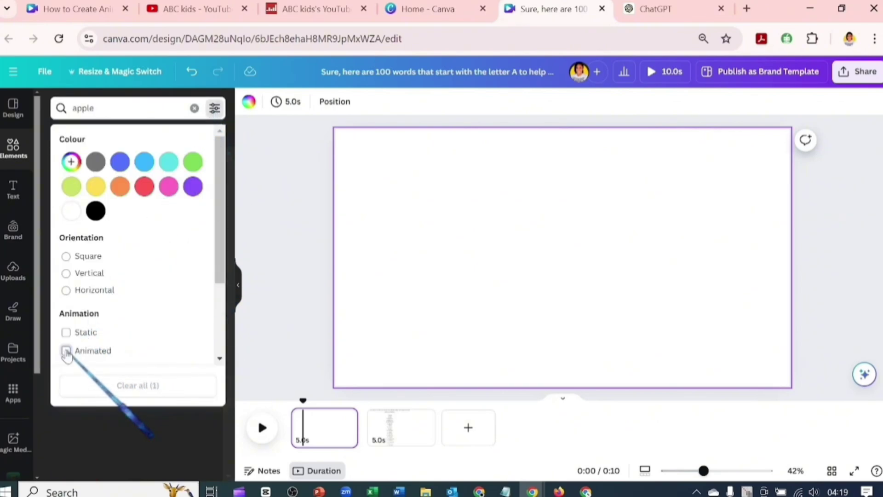
pyautogui.click(288, 299)
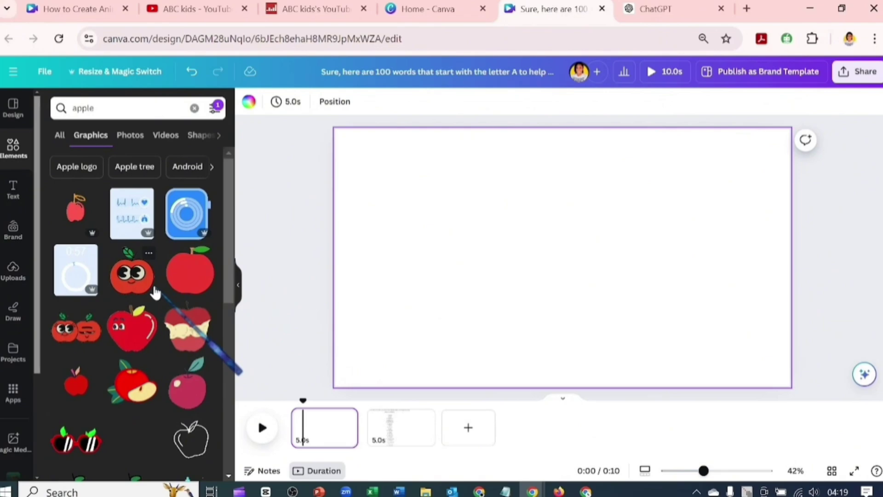
# Remove the animated filter and add the cartoon apple character to page 1
pyautogui.scroll(-5, 161, 300)
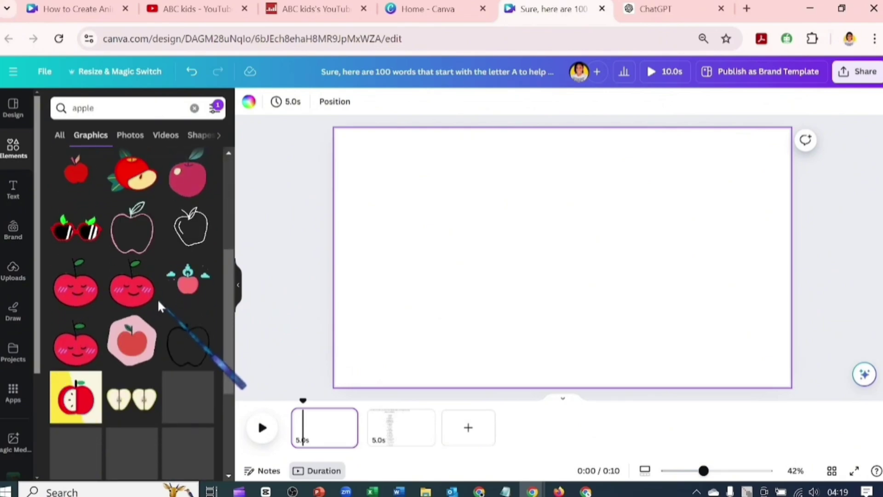
pyautogui.scroll(-2, 158, 300)
pyautogui.scroll(-2, 161, 308)
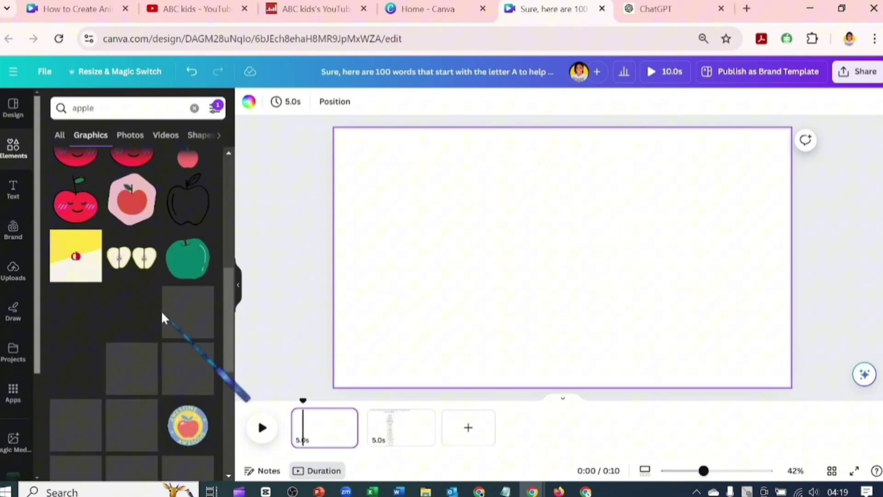
pyautogui.scroll(3, 158, 307)
pyautogui.scroll(5, 156, 309)
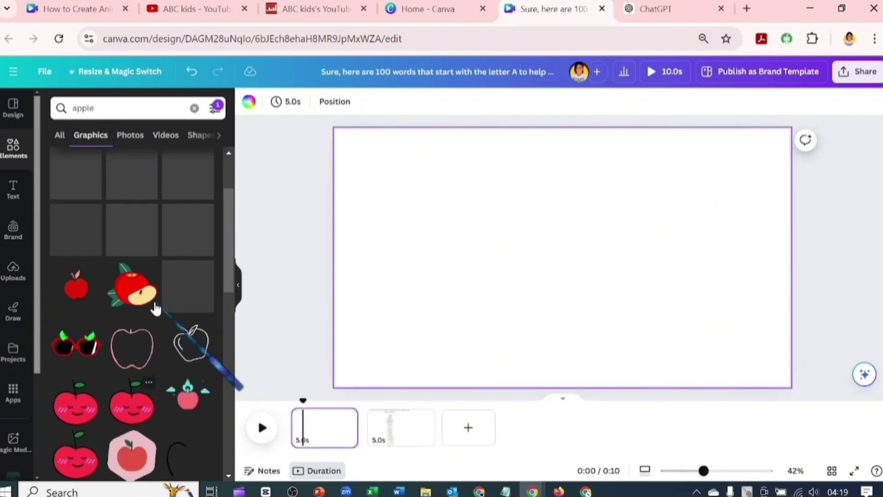
pyautogui.click(214, 109)
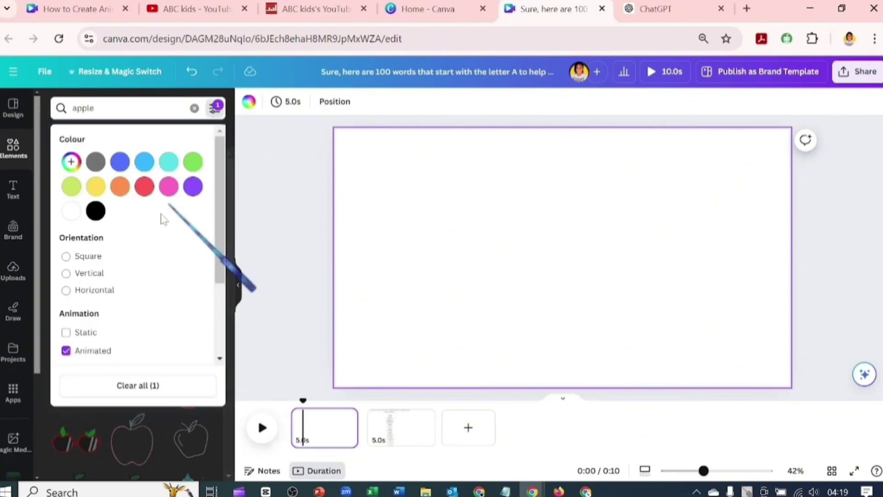
pyautogui.click(65, 351)
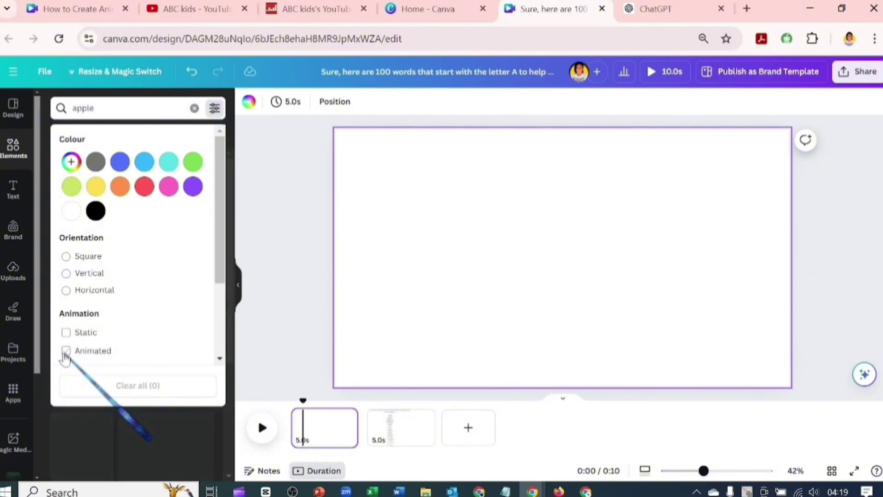
pyautogui.click(292, 291)
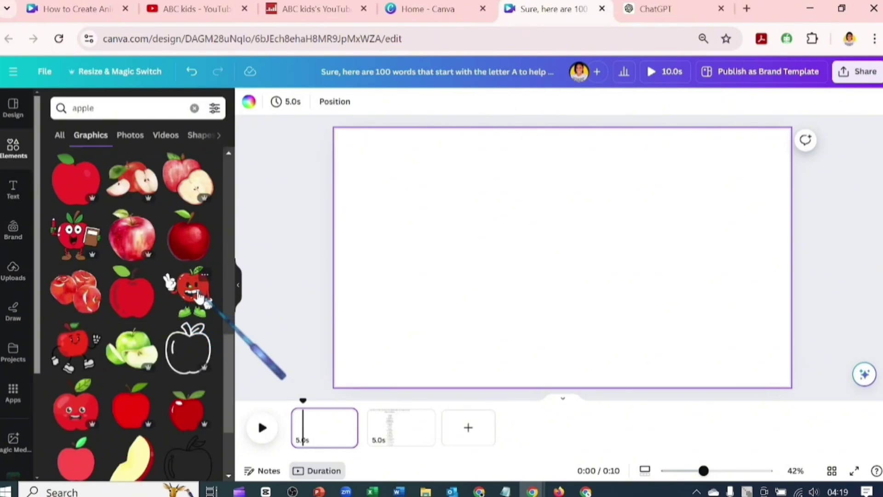
pyautogui.click(199, 296)
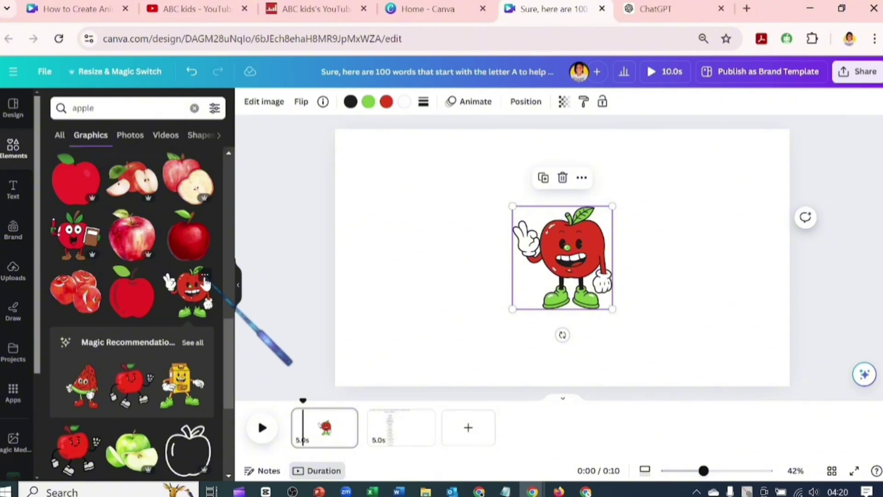
# Browse characters similar to the cartoon apple, then return to the 'apple' Graphics results
pyautogui.click(204, 275)
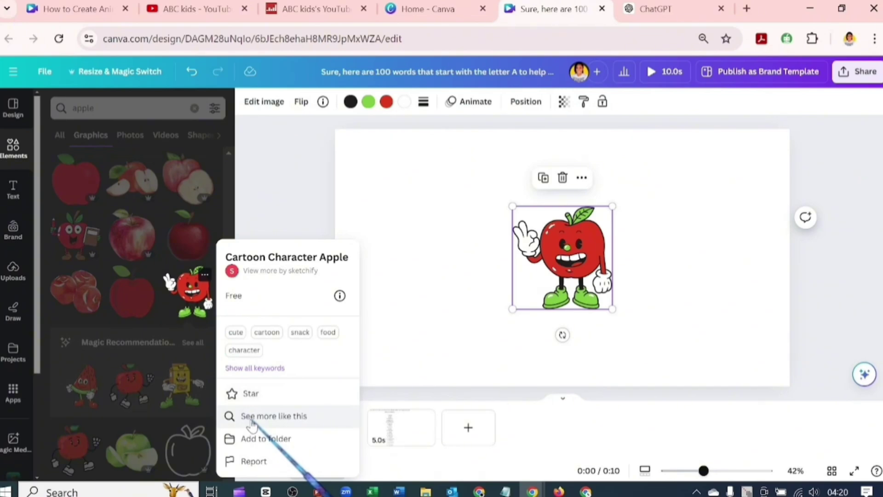
pyautogui.click(253, 416)
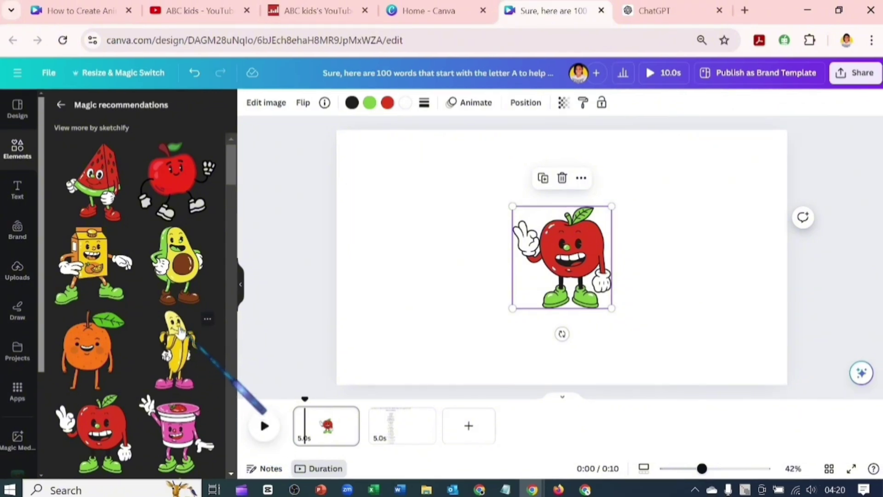
pyautogui.scroll(-10, 181, 332)
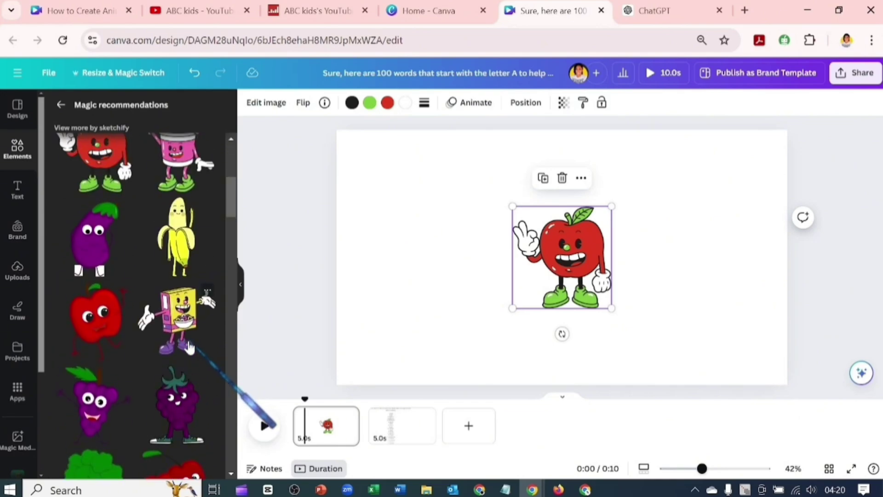
pyautogui.scroll(-1, 179, 366)
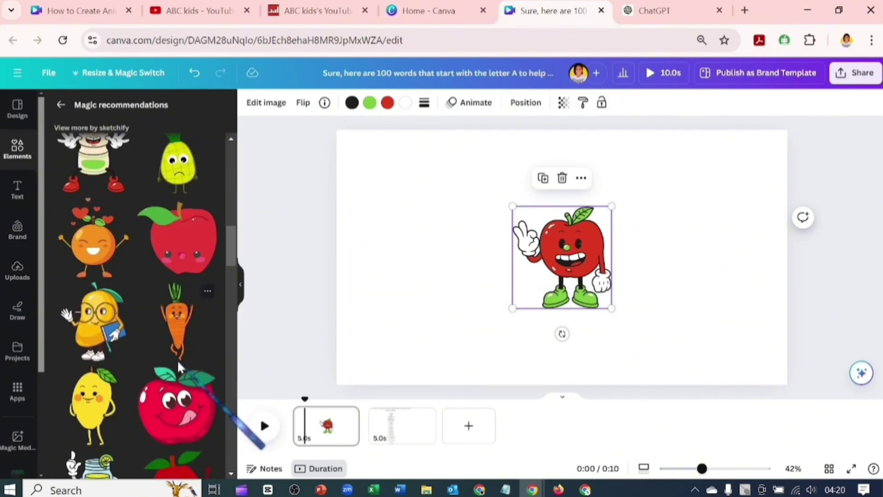
pyautogui.scroll(-5, 179, 368)
pyautogui.scroll(5, 179, 372)
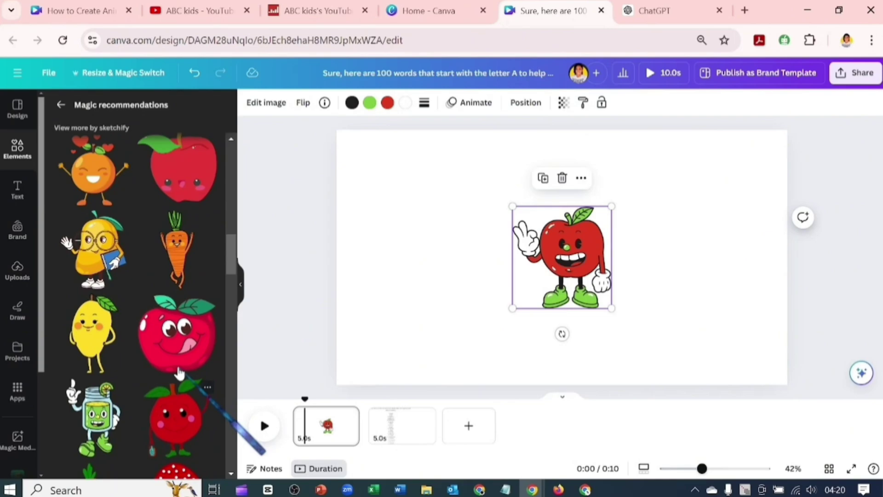
pyautogui.click(61, 106)
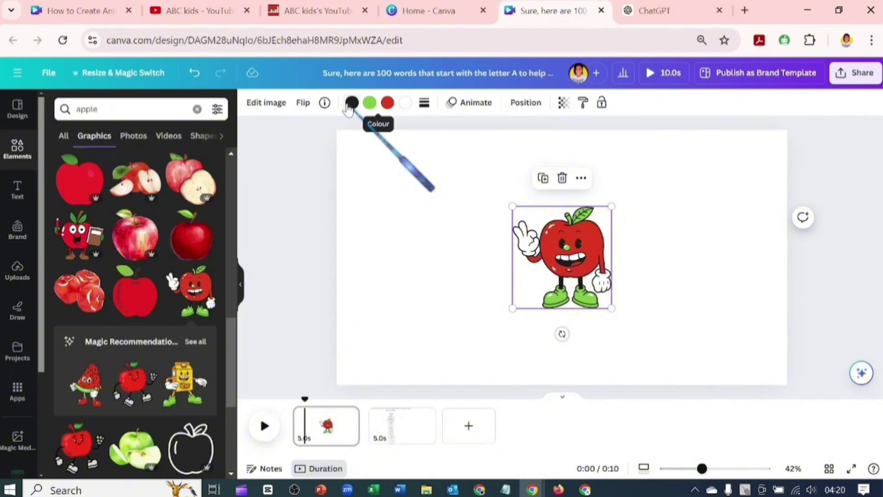
# Recolour the apple's green shoes and leaf to vivid green #01F821
pyautogui.click(369, 103)
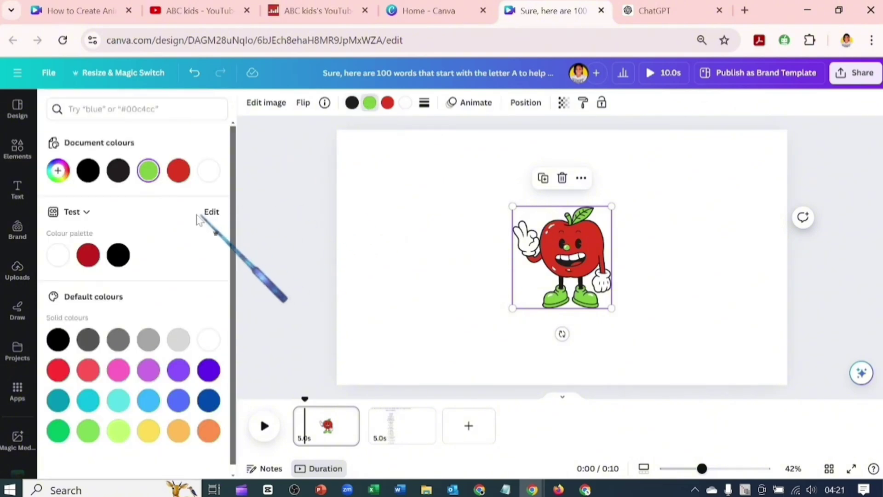
pyautogui.click(57, 170)
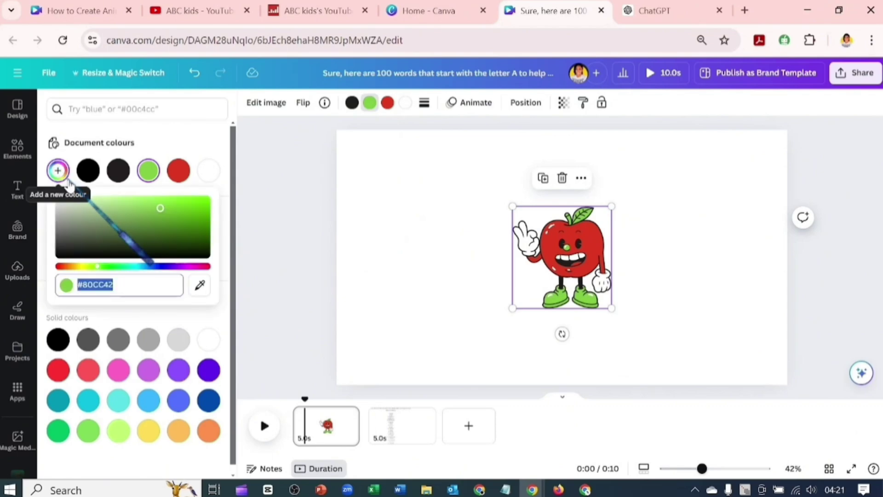
pyautogui.click(183, 219)
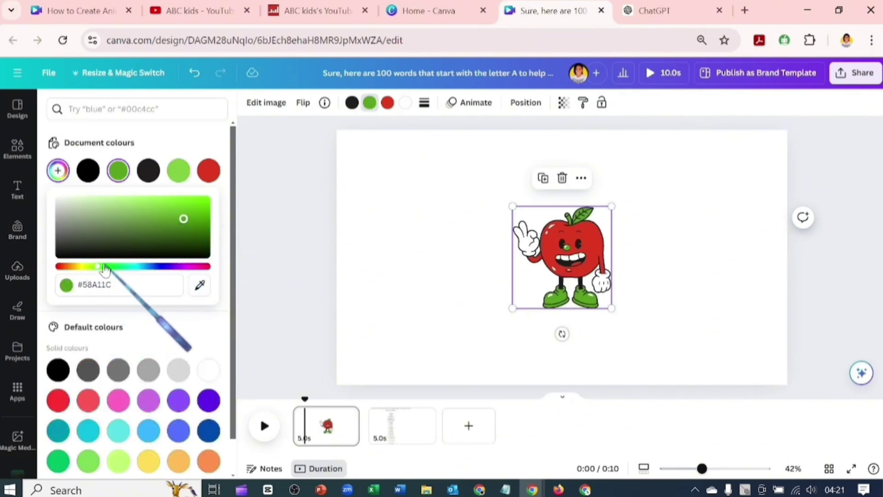
pyautogui.moveTo(106, 269); pyautogui.dragTo(112, 266)
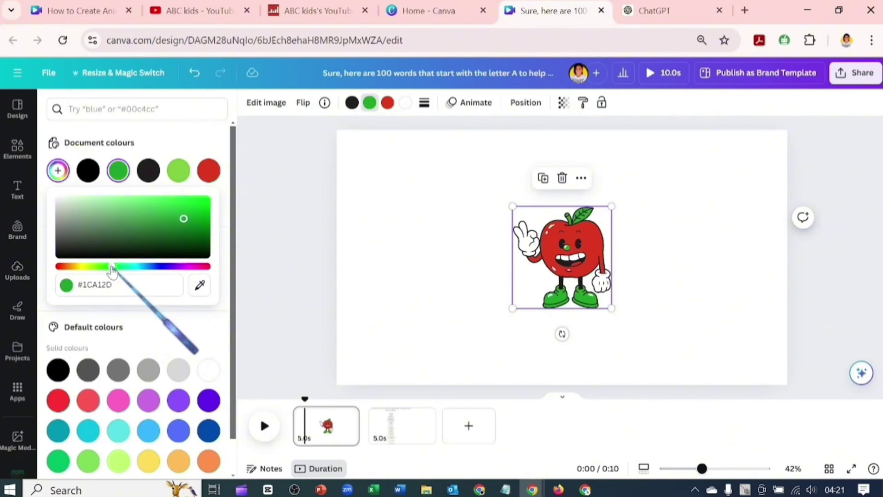
pyautogui.moveTo(184, 221); pyautogui.dragTo(207, 200)
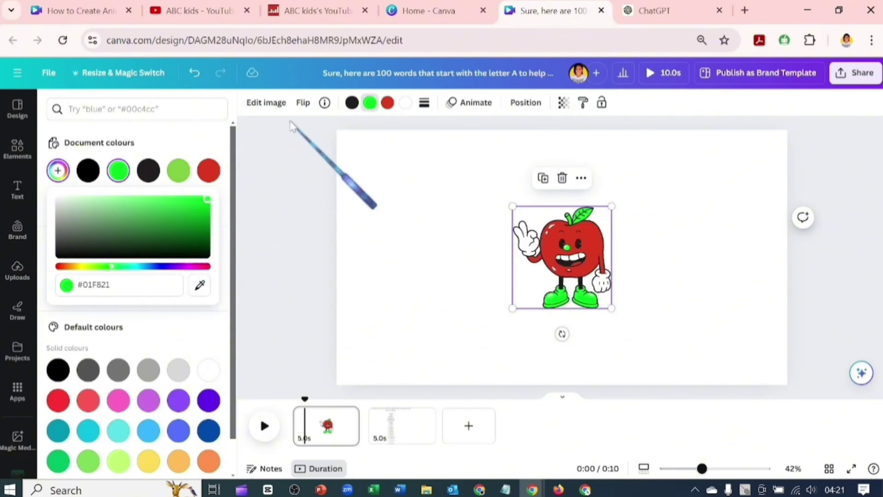
# Make the apple's body pure red #EA0000 and its outlines black #000000
pyautogui.click(388, 105)
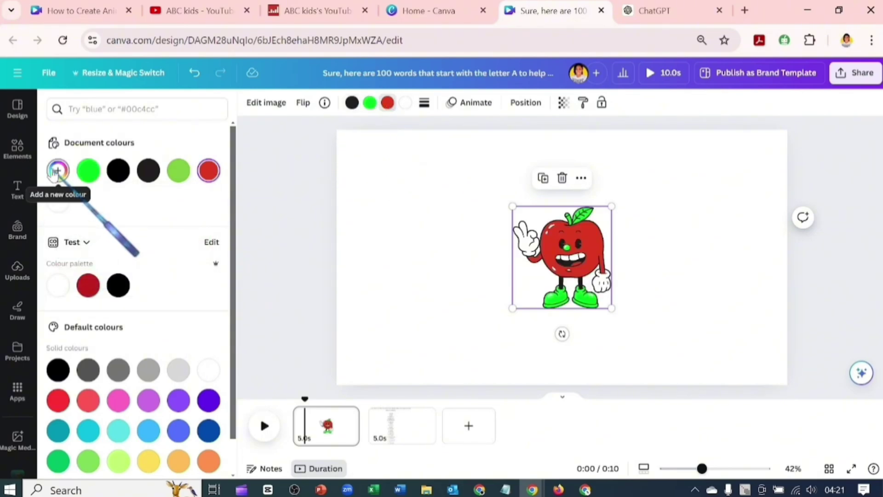
pyautogui.click(58, 170)
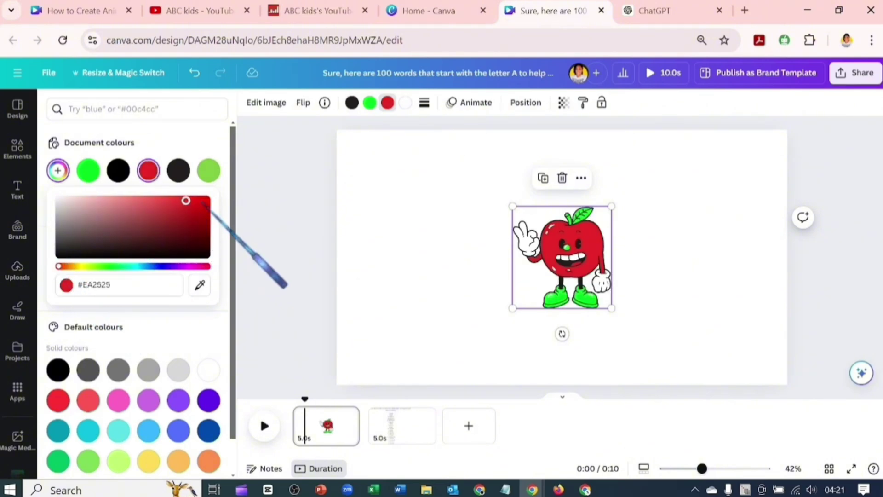
pyautogui.moveTo(187, 202); pyautogui.dragTo(208, 201)
pyautogui.moveTo(468, 211); pyautogui.dragTo(437, 227)
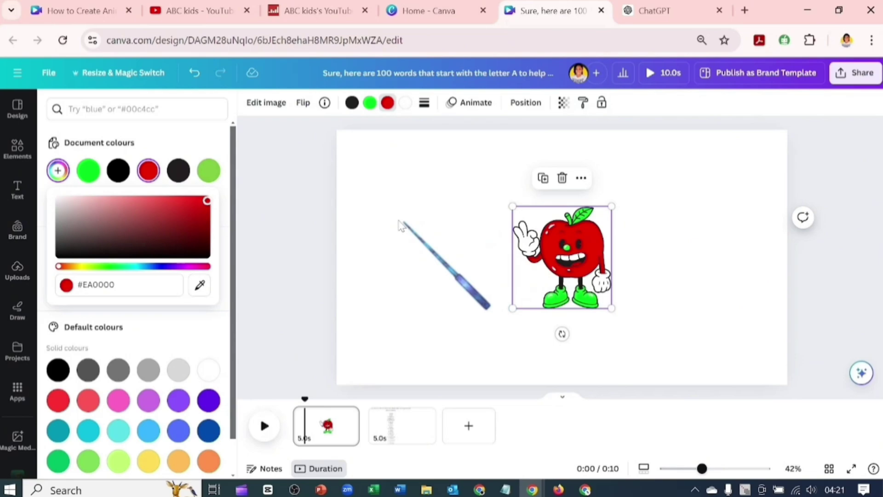
pyautogui.click(352, 104)
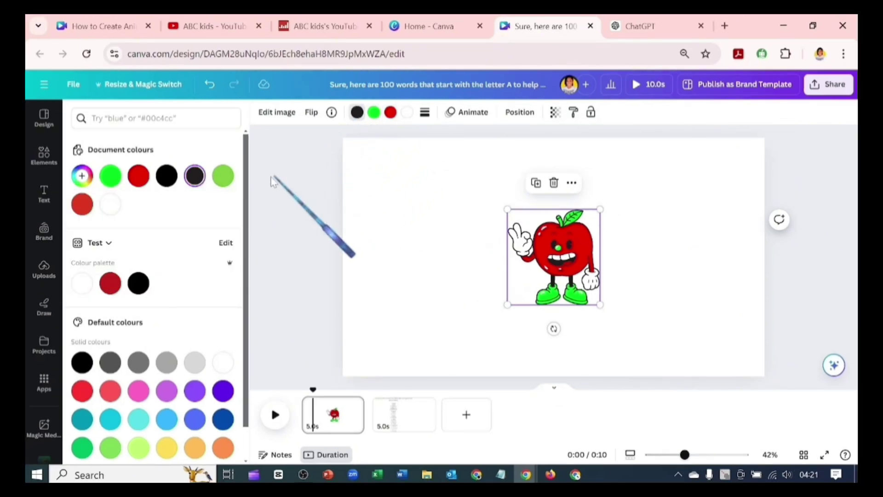
pyautogui.click(169, 182)
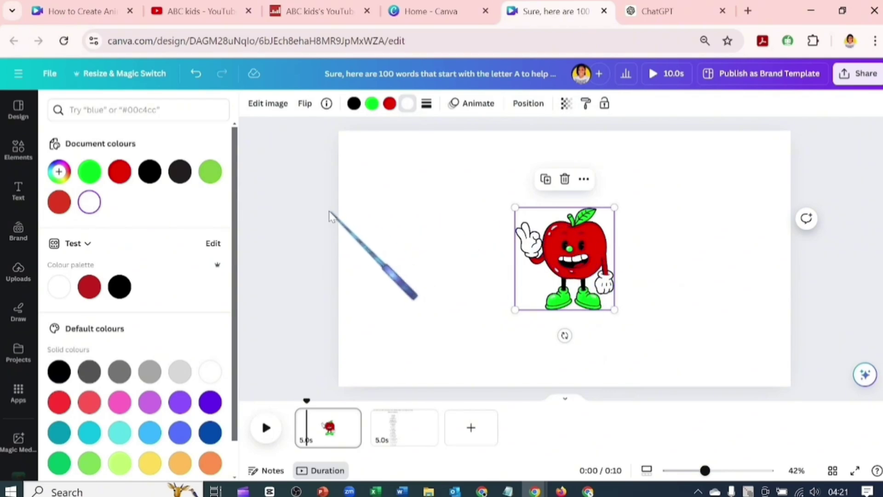
# Search Elements for 'apple' and add the apple-with-book character to the page
pyautogui.click(18, 148)
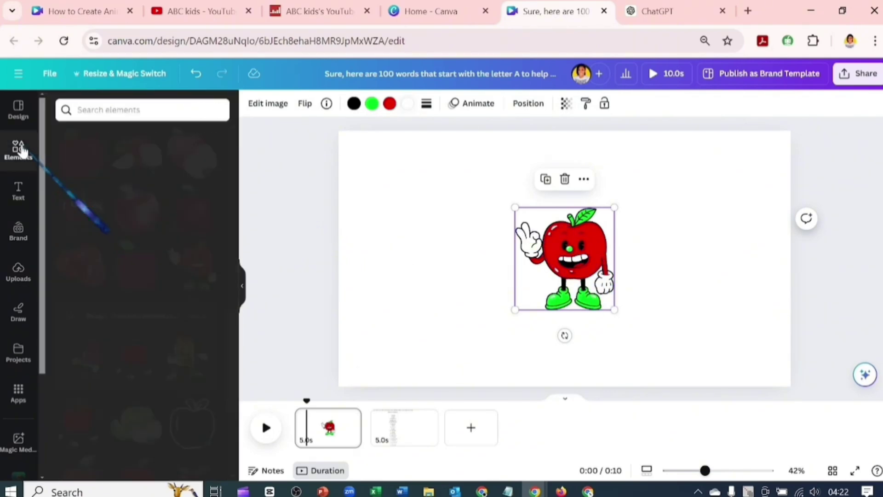
pyautogui.click(138, 115)
pyautogui.click(82, 160)
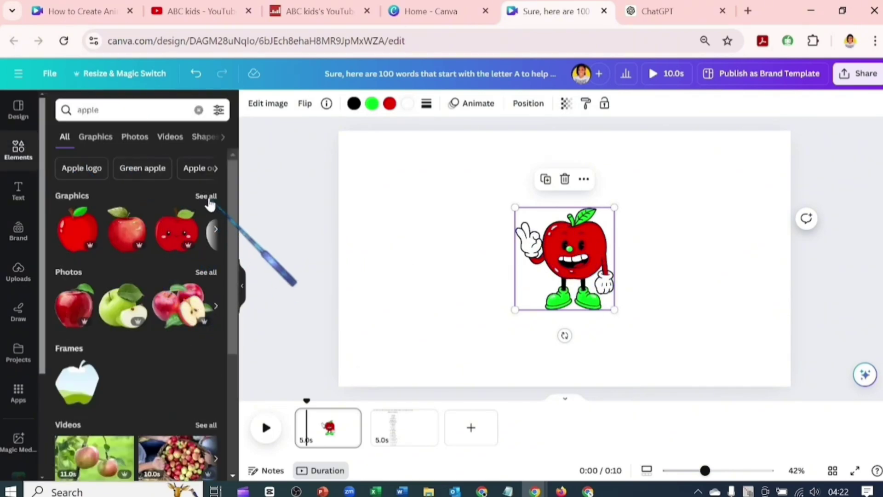
pyautogui.click(204, 195)
pyautogui.scroll(-5, 194, 234)
pyautogui.scroll(-10, 192, 235)
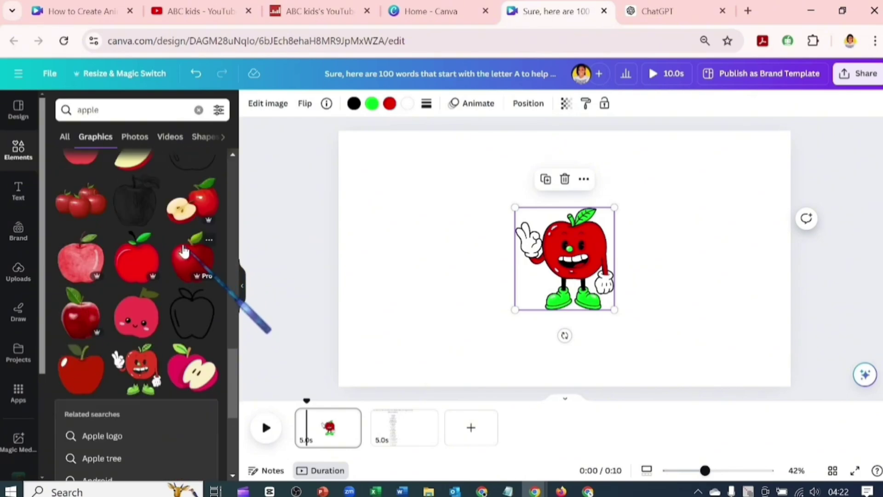
pyautogui.scroll(-10, 183, 252)
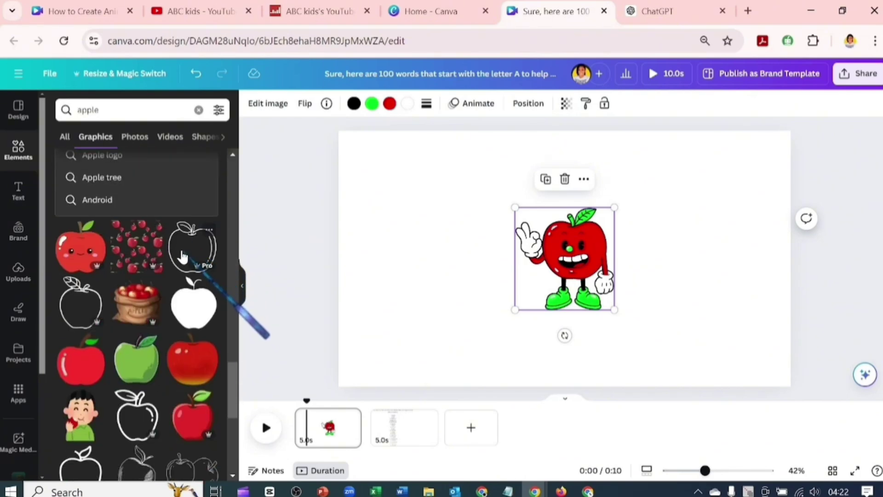
pyautogui.scroll(2, 94, 219)
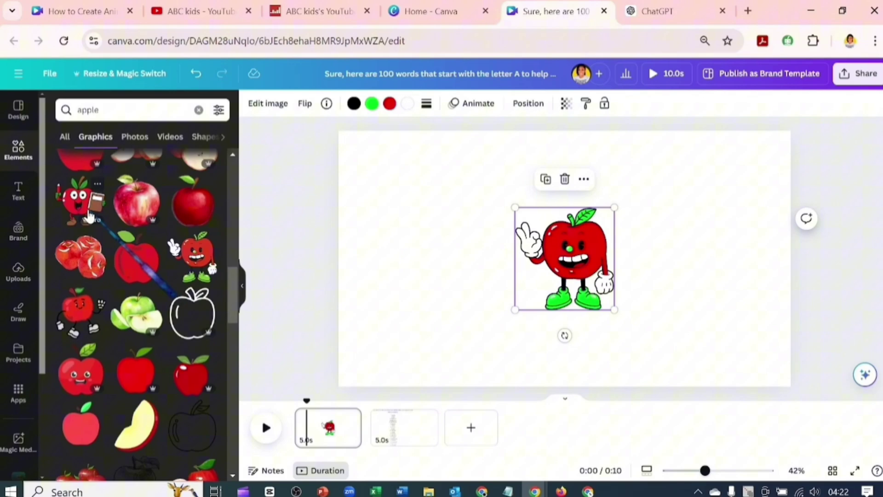
pyautogui.click(85, 213)
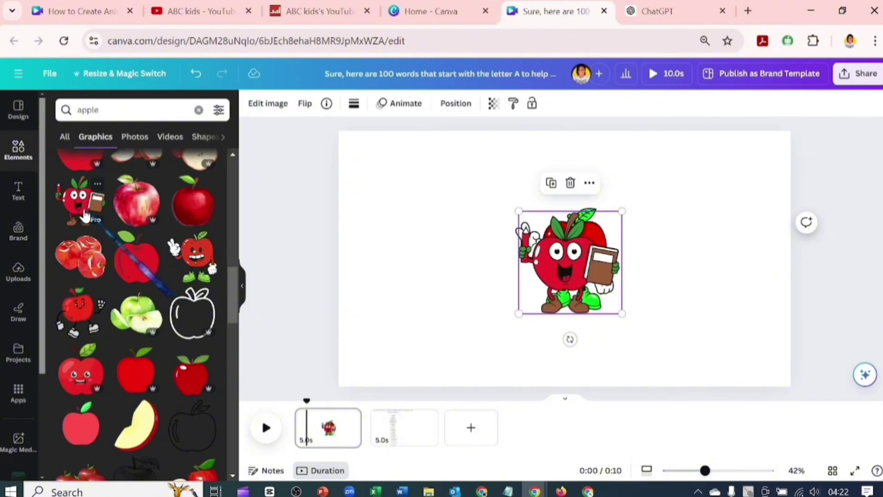
# Move and enlarge the apple-with-book and waving apple characters side by side
pyautogui.moveTo(597, 290); pyautogui.dragTo(460, 331)
pyautogui.moveTo(571, 276); pyautogui.dragTo(718, 311)
pyautogui.click(460, 322)
pyautogui.moveTo(483, 252); pyautogui.dragTo(536, 204)
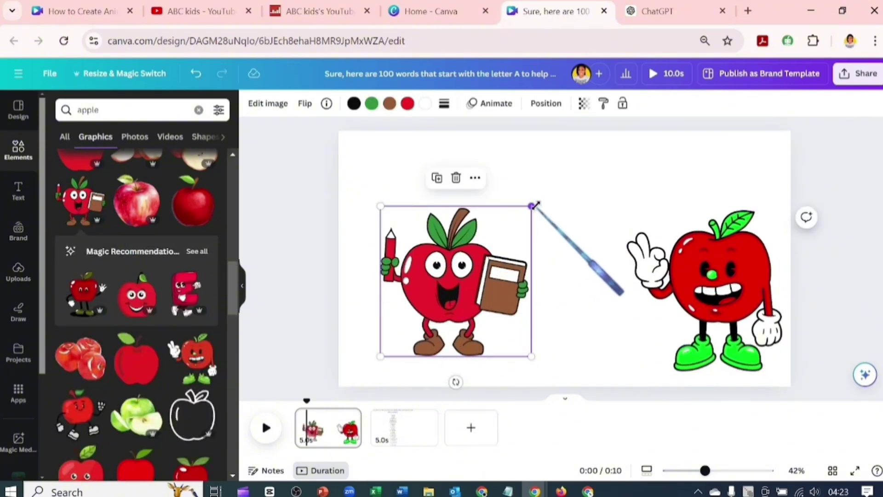
pyautogui.moveTo(458, 308)
pyautogui.mouseDown()
pyautogui.moveTo(414, 316)
pyautogui.moveTo(442, 310)
pyautogui.mouseUp()
# Recolour the book apple with bright green leaves, bright red body, and yellow book and shoes
pyautogui.click(372, 103)
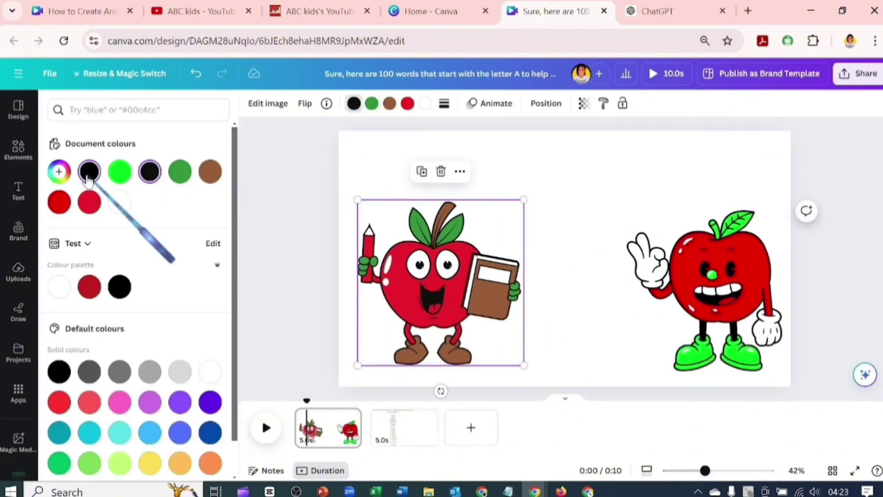
pyautogui.click(120, 172)
pyautogui.click(407, 104)
pyautogui.click(60, 202)
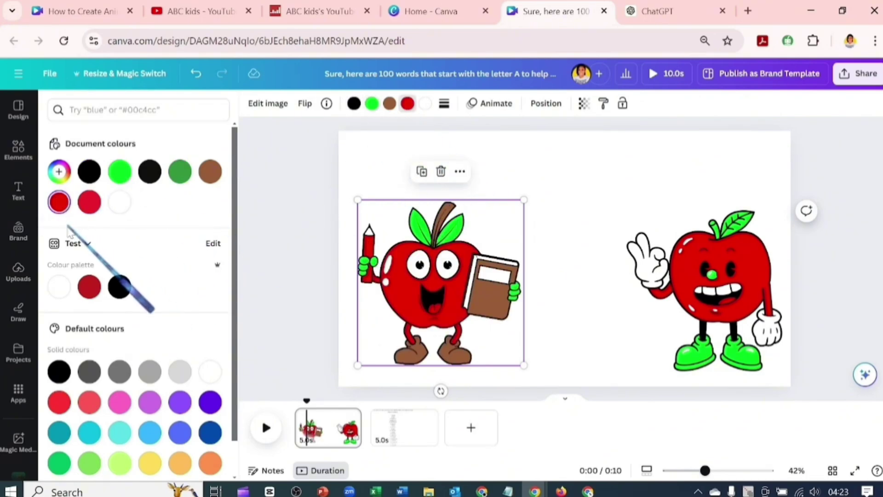
pyautogui.click(390, 103)
pyautogui.click(59, 171)
pyautogui.click(83, 266)
pyautogui.click(199, 219)
# Shrink both apple characters slightly
pyautogui.moveTo(524, 199); pyautogui.dragTo(486, 246)
pyautogui.click(635, 216)
pyautogui.moveTo(627, 207); pyautogui.dragTo(640, 224)
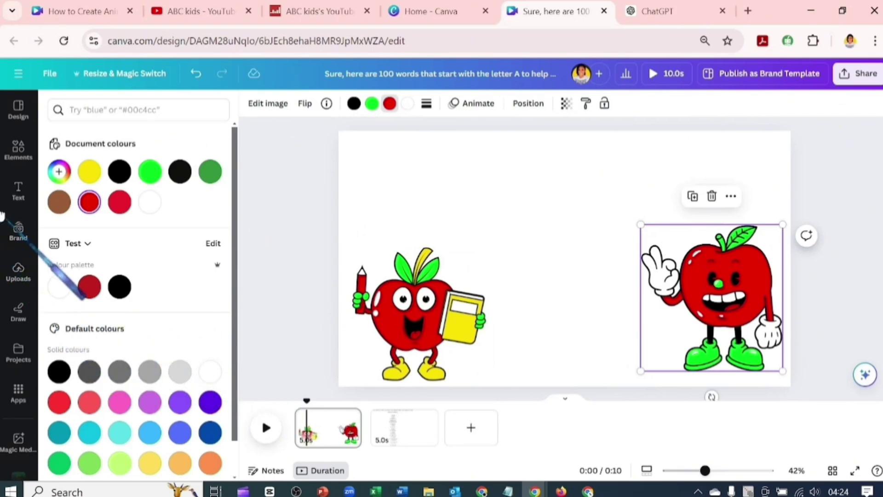
# Add a red apple photo from the 'apple' Photos and shrink it between the characters
pyautogui.click(18, 152)
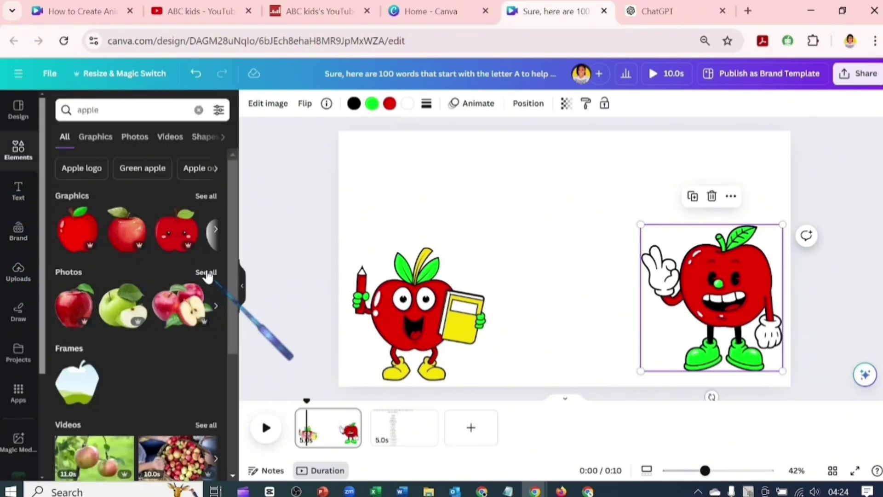
pyautogui.click(206, 273)
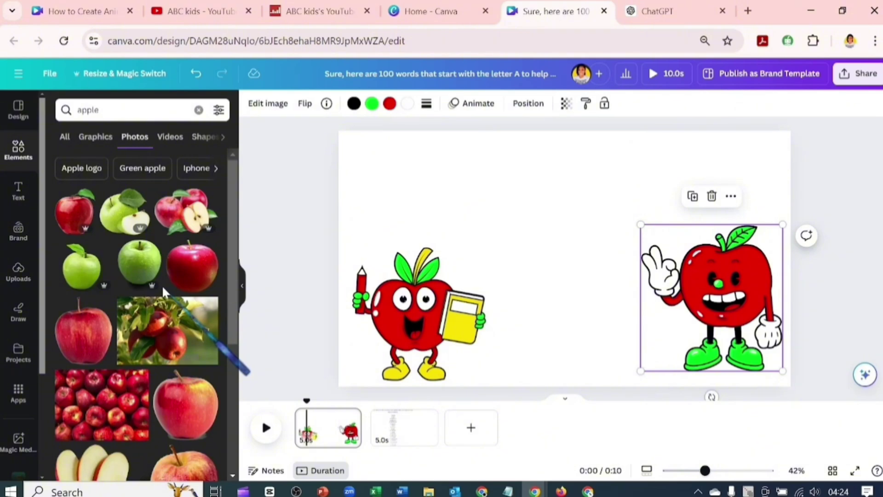
pyautogui.click(73, 213)
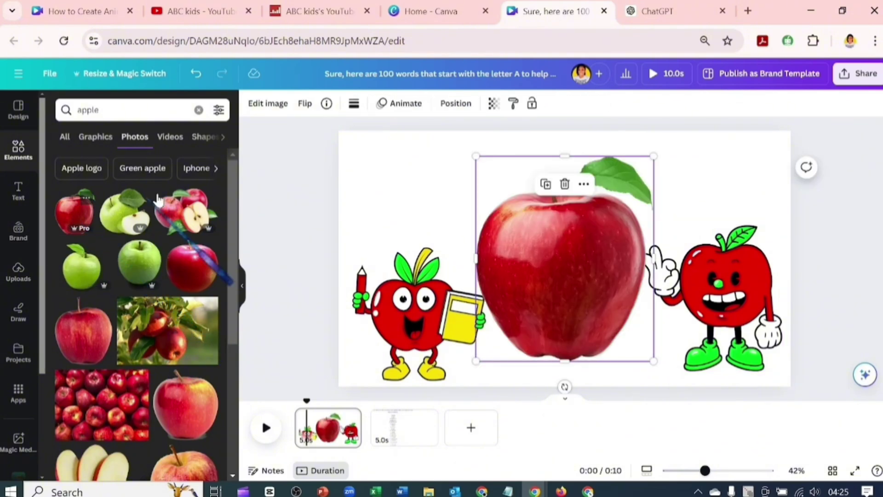
pyautogui.moveTo(475, 156); pyautogui.dragTo(534, 225)
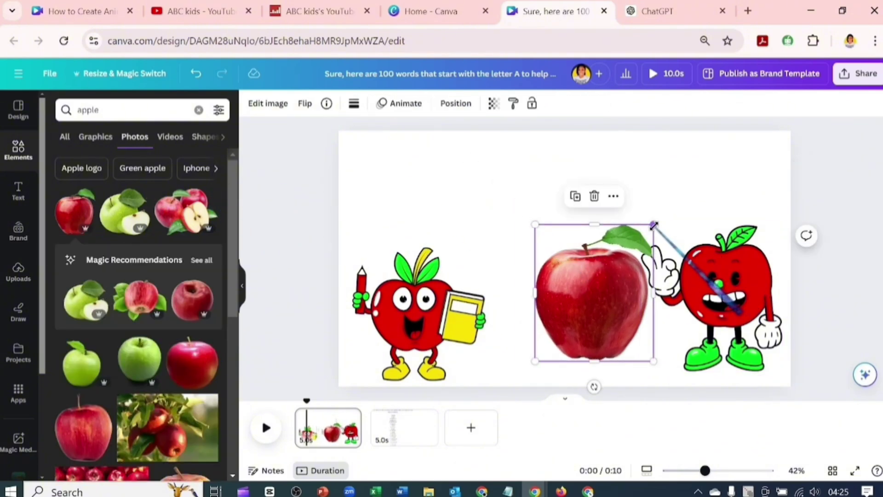
pyautogui.moveTo(653, 226); pyautogui.dragTo(623, 256)
# Add a small green apple-with-slice photo in the page's top-right corner
pyautogui.click(124, 216)
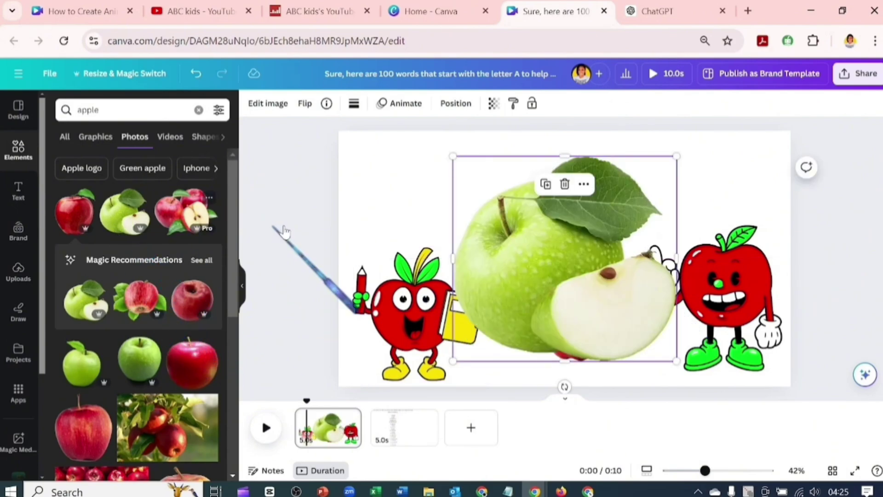
pyautogui.moveTo(676, 157); pyautogui.dragTo(548, 244)
pyautogui.moveTo(515, 290); pyautogui.dragTo(710, 156)
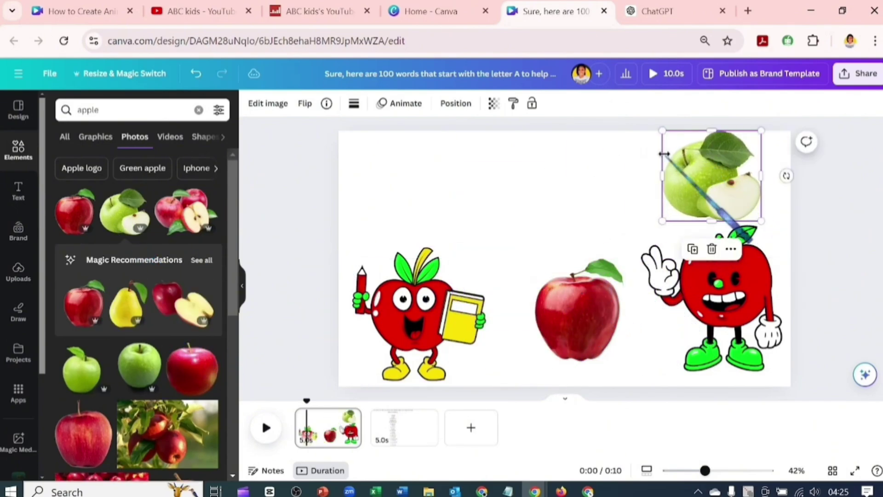
pyautogui.moveTo(663, 131); pyautogui.dragTo(682, 150)
pyautogui.moveTo(719, 184); pyautogui.dragTo(724, 176)
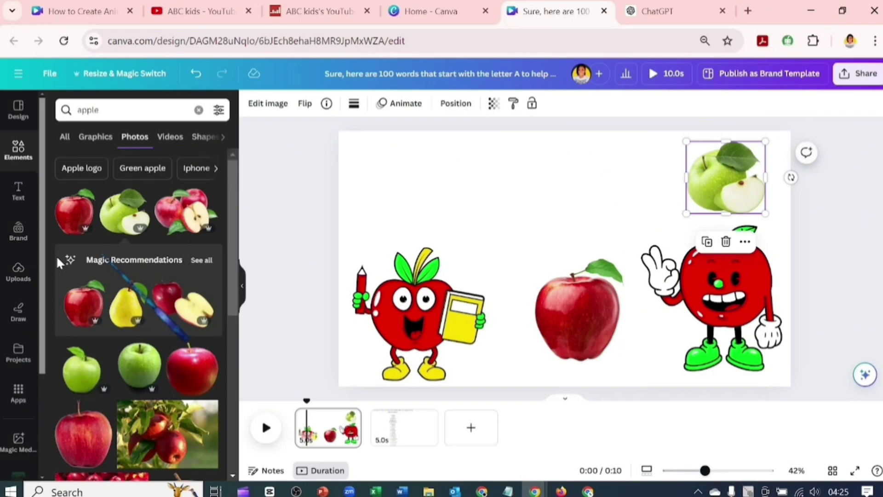
# Add a heading reading APPLE and place it across the top-left of the page
pyautogui.click(19, 191)
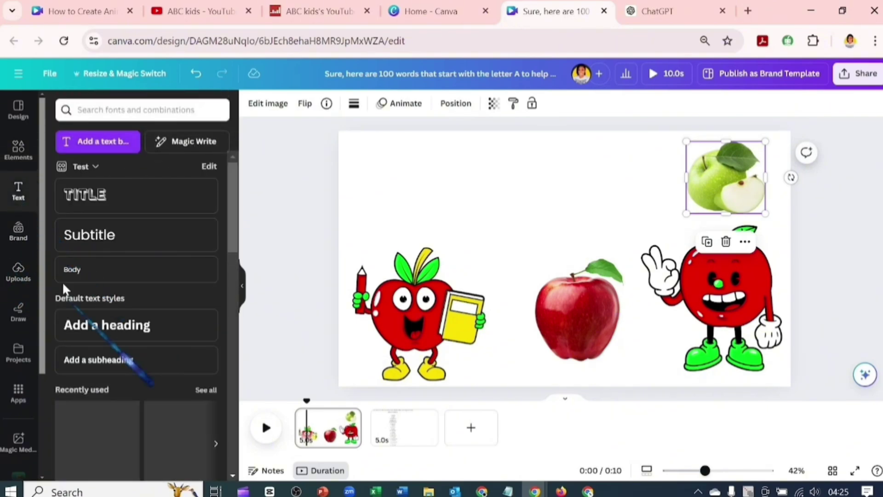
pyautogui.click(74, 327)
pyautogui.write('APPLEEE')
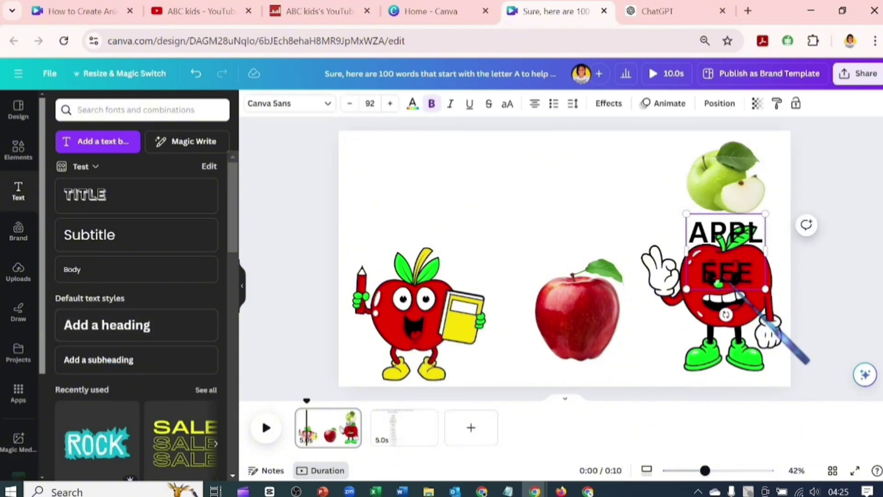
pyautogui.moveTo(686, 252); pyautogui.dragTo(414, 184)
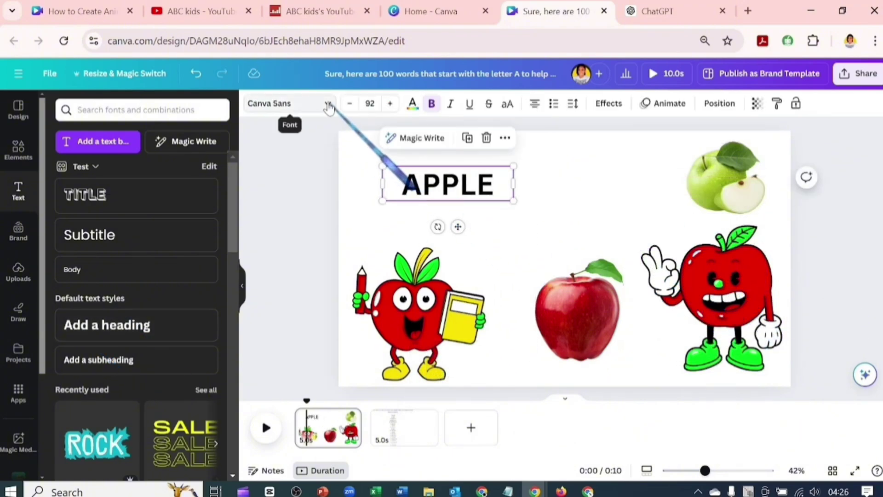
# Style the APPLE heading in Lazydog font at size 152 and colour it red
pyautogui.click(329, 105)
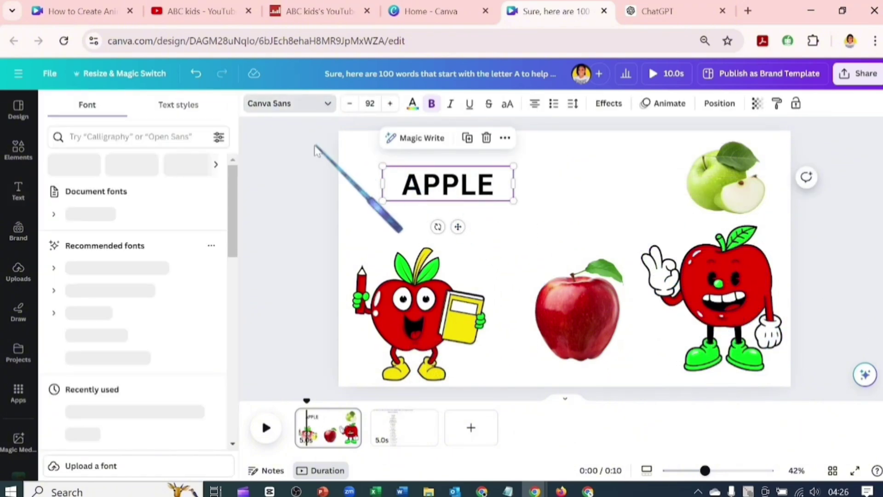
pyautogui.scroll(-1, 127, 366)
pyautogui.click(127, 364)
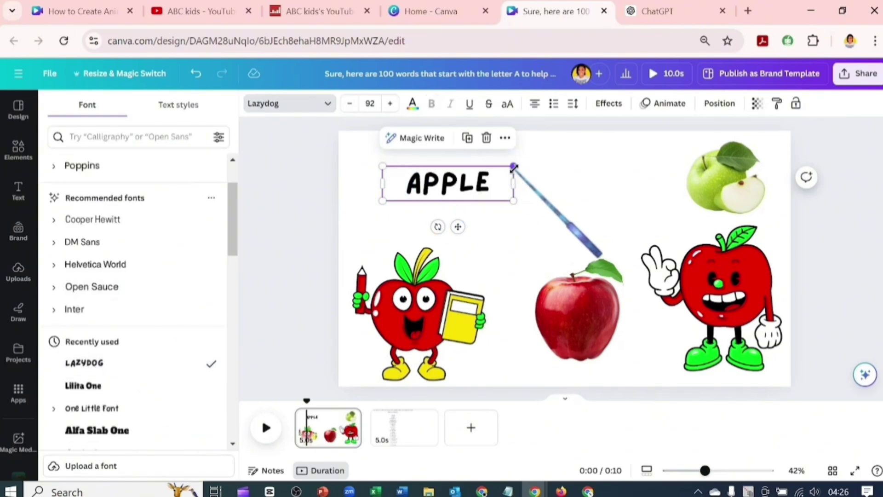
pyautogui.moveTo(514, 167); pyautogui.dragTo(596, 146)
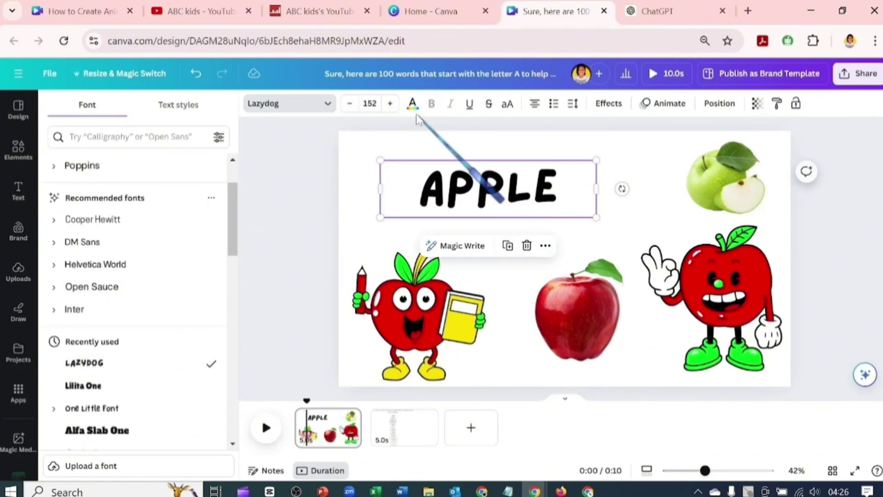
pyautogui.click(413, 105)
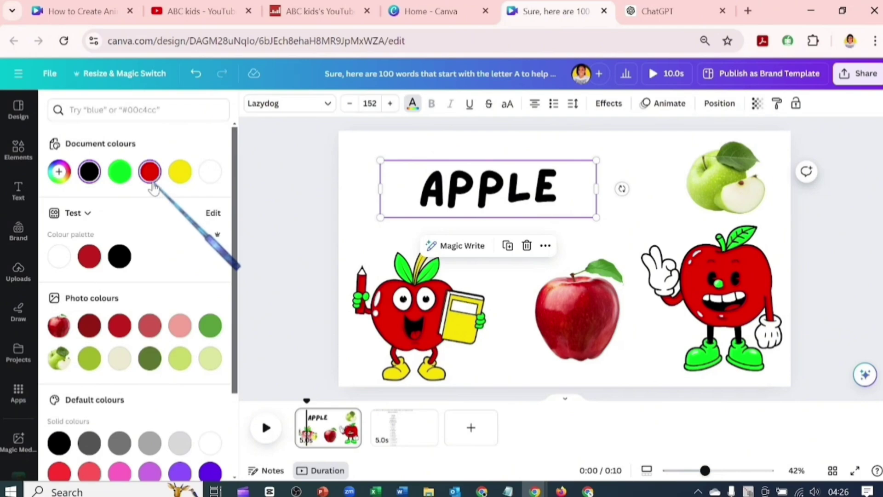
pyautogui.click(149, 174)
# Cut the heading down to a single letter A and shrink its box to fit
pyautogui.click(588, 187)
pyautogui.press('BackSpace')
pyautogui.press('BackSpace')
pyautogui.press('BackSpace')
pyautogui.press('BackSpace')
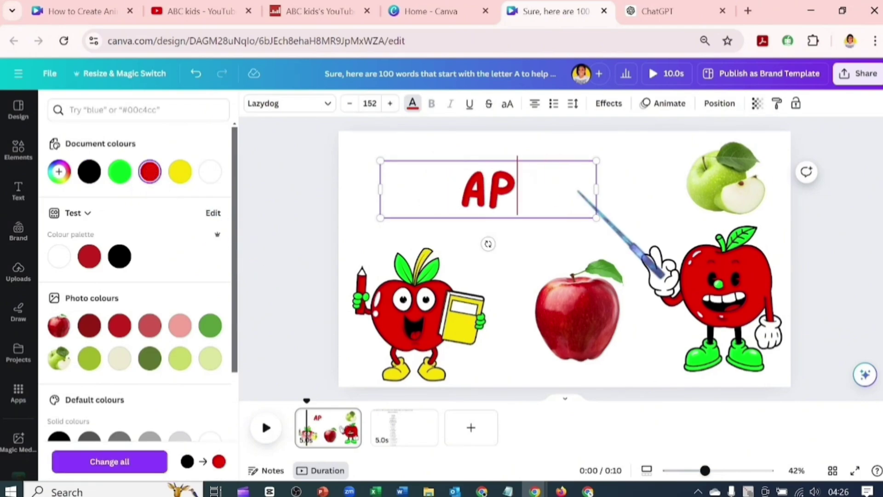
pyautogui.moveTo(596, 189); pyautogui.dragTo(450, 208)
# Duplicate the A box and retype the copies as P, P, L and E to spell APPLE
pyautogui.hotkey('ctrl', 'd')
pyautogui.hotkey('ctrl', 'd')
pyautogui.click(444, 198)
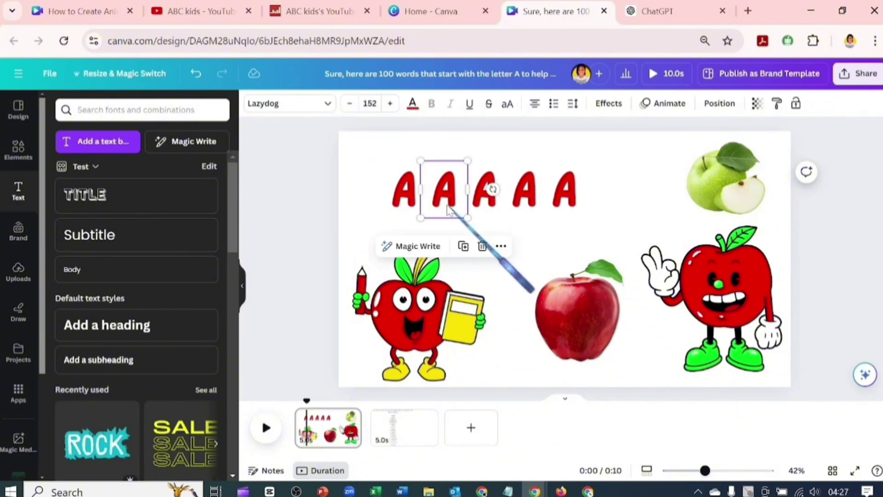
pyautogui.doubleClick(449, 210)
pyautogui.write('P')
pyautogui.doubleClick(483, 188)
pyautogui.write('P')
pyautogui.doubleClick(524, 188)
pyautogui.write('L')
pyautogui.doubleClick(564, 189)
pyautogui.write('E')
# Colour the letters so they read red, green, black, green, red
pyautogui.click(413, 103)
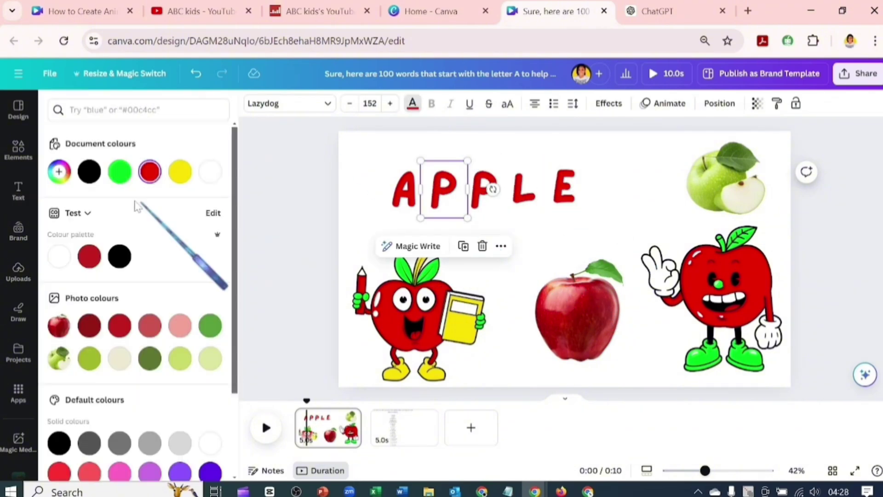
pyautogui.click(179, 171)
pyautogui.click(524, 188)
pyautogui.click(119, 172)
pyautogui.click(484, 189)
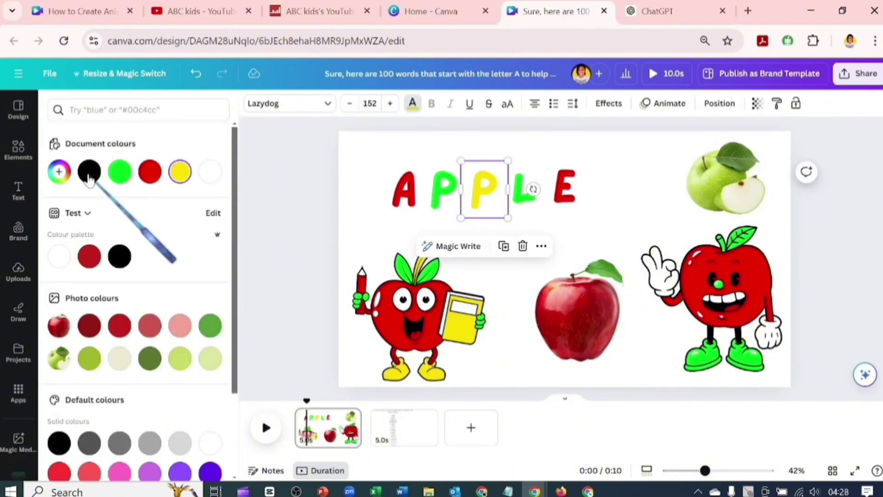
pyautogui.click(89, 172)
# Reposition the book-holding apple, red apple photo, waving apple and green apple beneath the letters
pyautogui.click(428, 338)
pyautogui.moveTo(434, 327)
pyautogui.mouseDown()
pyautogui.moveTo(450, 318)
pyautogui.moveTo(430, 320)
pyautogui.mouseUp()
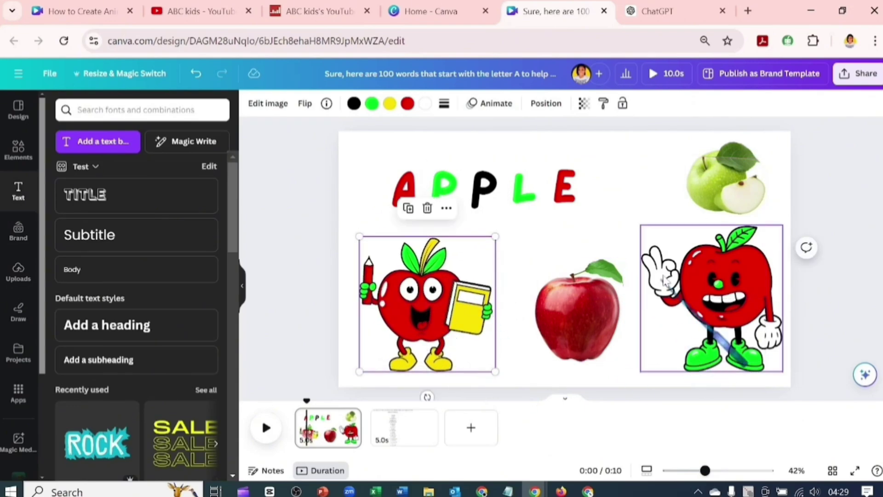
pyautogui.click(580, 322)
pyautogui.moveTo(580, 322); pyautogui.dragTo(563, 323)
pyautogui.moveTo(697, 287); pyautogui.dragTo(690, 292)
pyautogui.moveTo(725, 182); pyautogui.dragTo(706, 195)
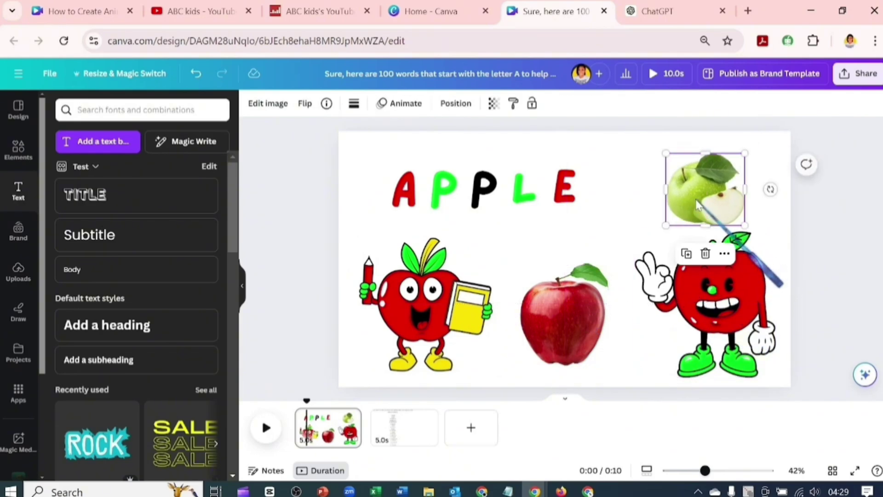
# Give all five APPLE letters a Succession animation at full intensity and higher speed
pyautogui.click(405, 104)
pyautogui.moveTo(370, 203); pyautogui.dragTo(594, 189)
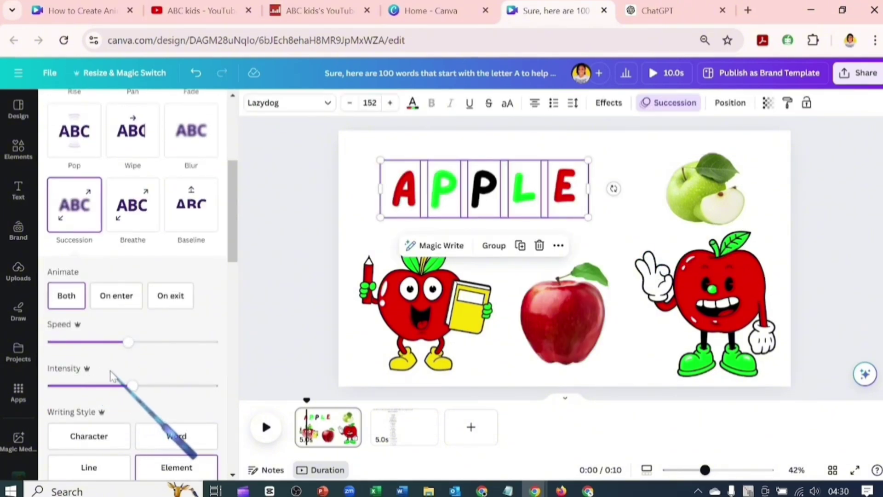
pyautogui.moveTo(132, 387); pyautogui.dragTo(212, 387)
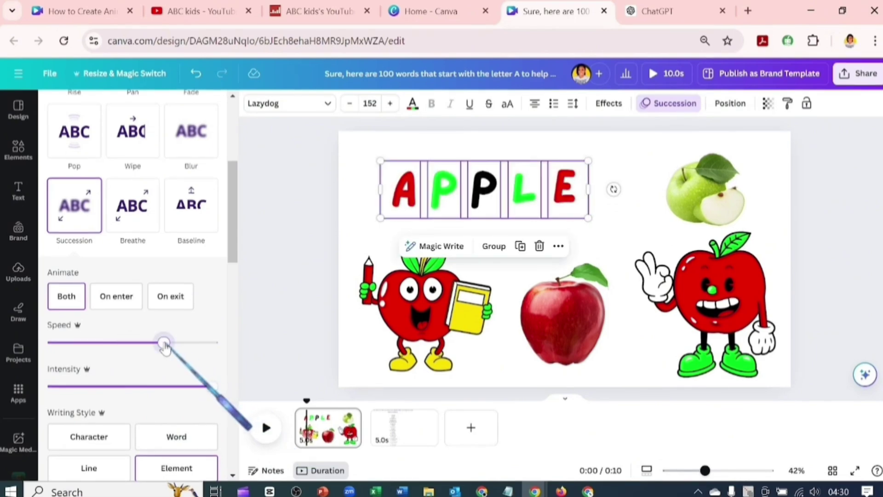
pyautogui.click(163, 342)
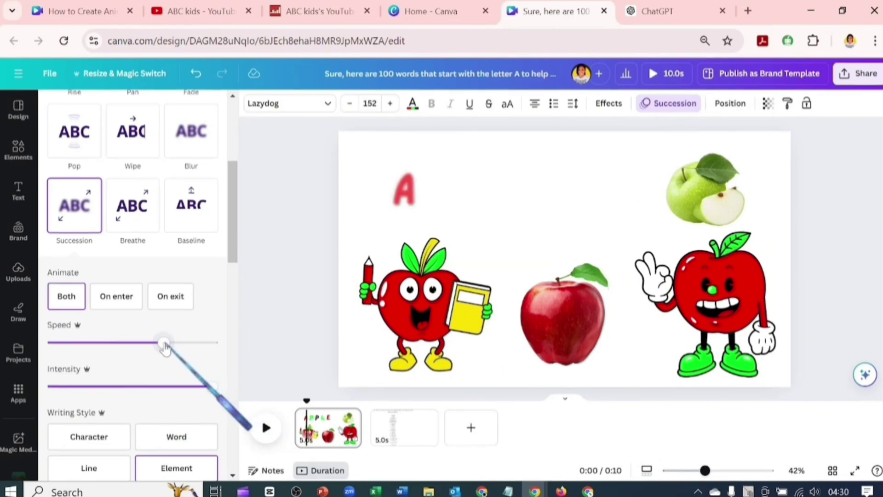
pyautogui.click(404, 321)
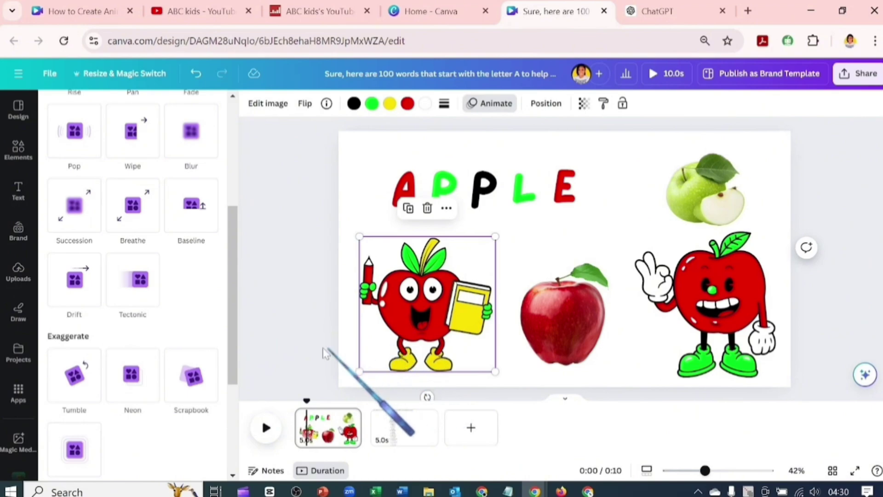
# Give the book-holding apple a slowest rightward Baseline animation, reversed exit and Wiggle effect
pyautogui.click(193, 209)
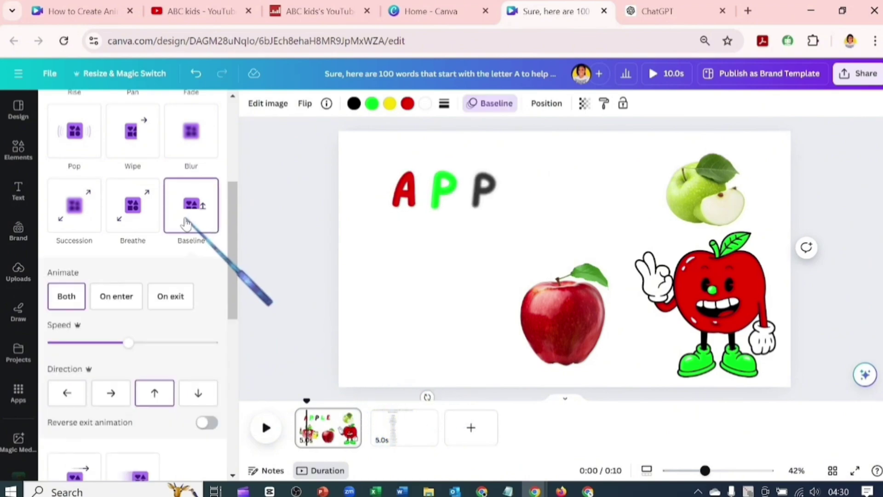
pyautogui.click(110, 394)
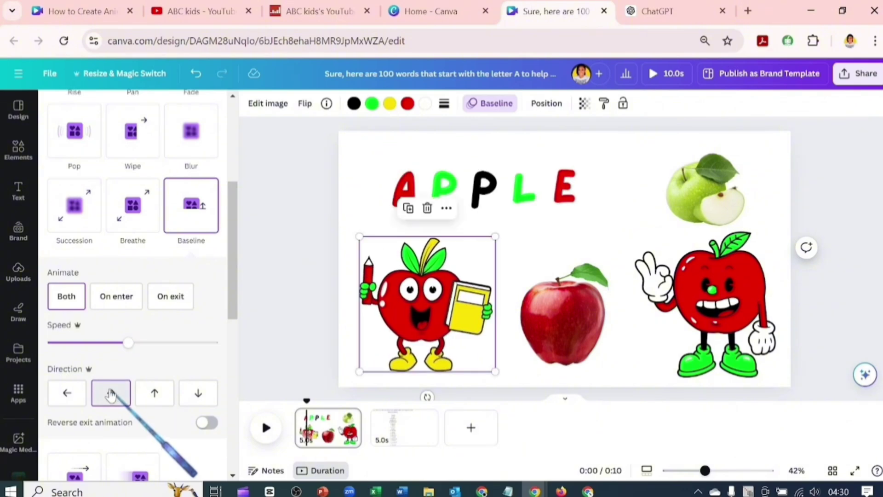
pyautogui.click(56, 343)
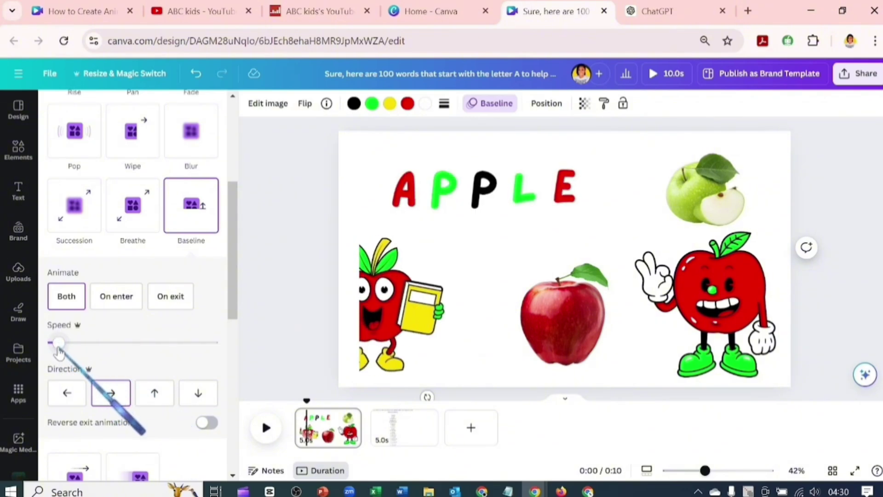
pyautogui.click(207, 422)
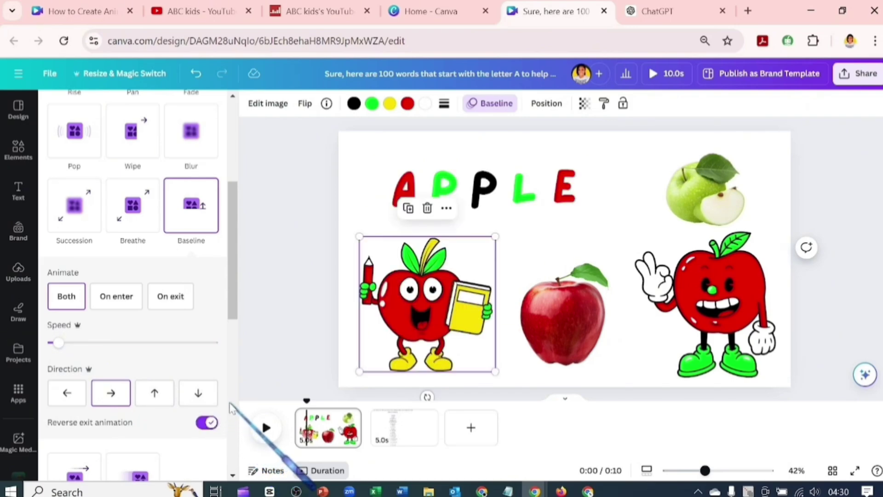
pyautogui.scroll(-5, 229, 408)
pyautogui.scroll(-5, 232, 408)
pyautogui.scroll(1, 213, 404)
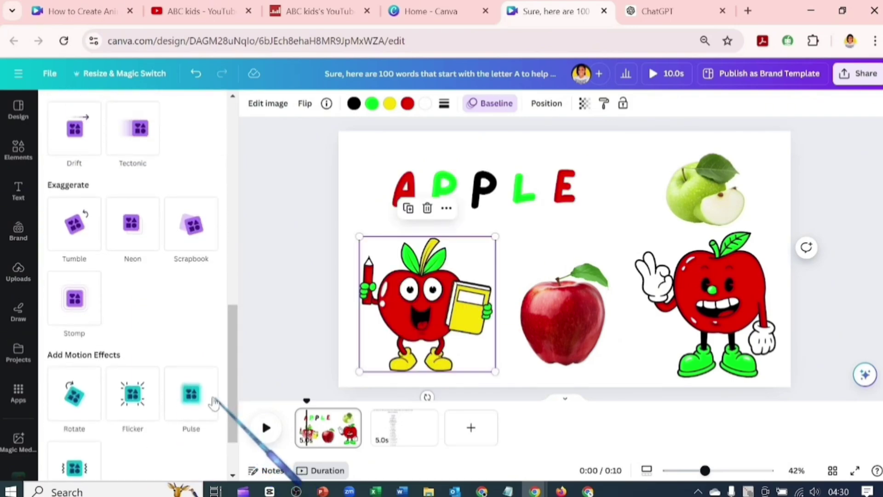
pyautogui.scroll(-1, 177, 385)
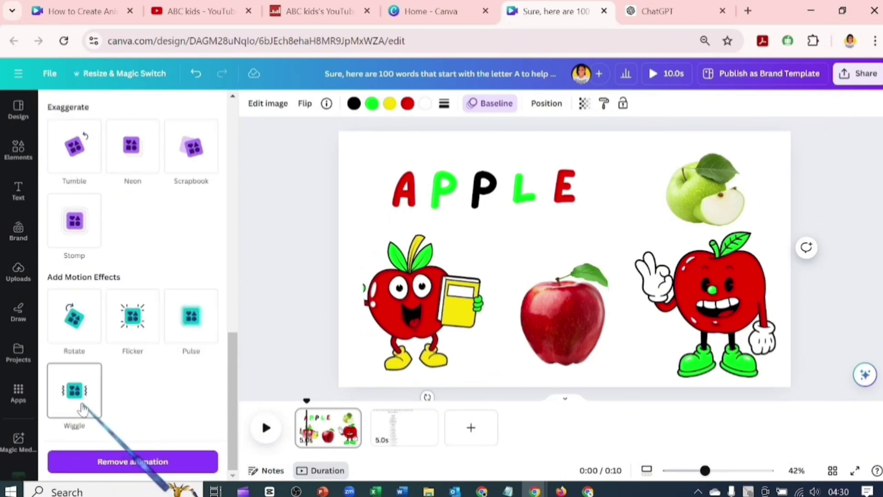
pyautogui.click(81, 414)
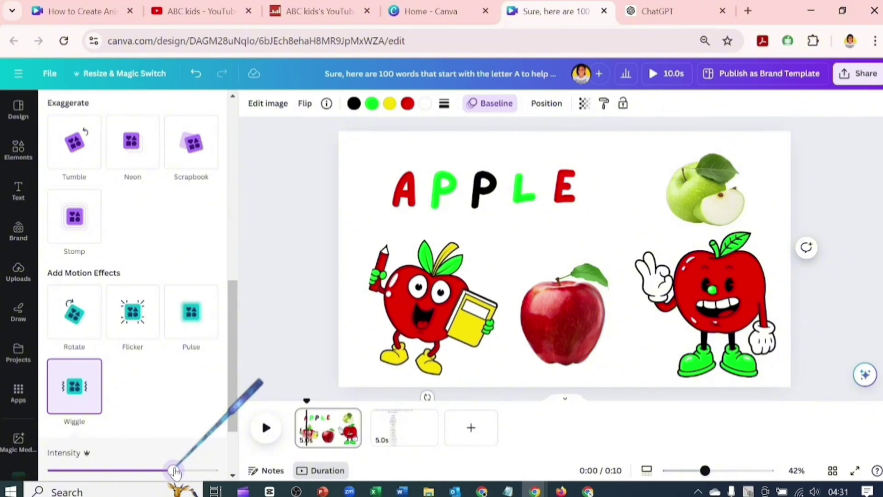
# Give the red apple photo a minimum-speed Baseline animation with reversed exit
pyautogui.click(553, 292)
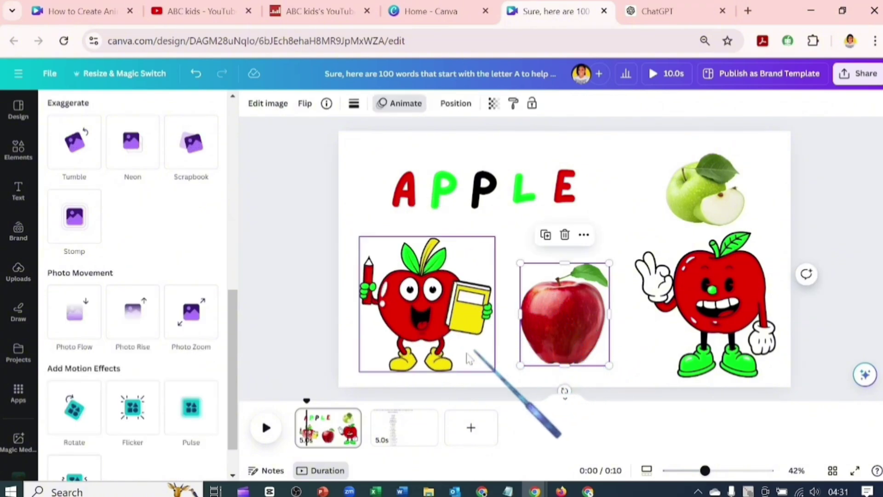
pyautogui.scroll(3, 212, 333)
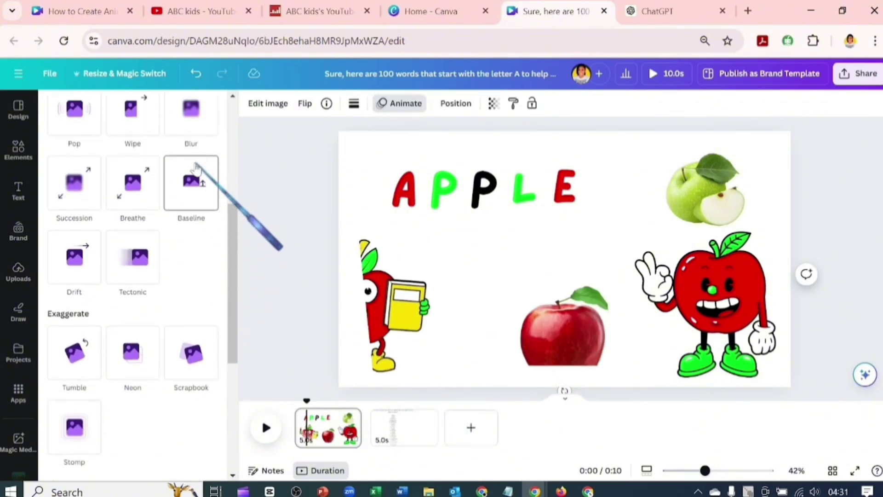
pyautogui.click(195, 186)
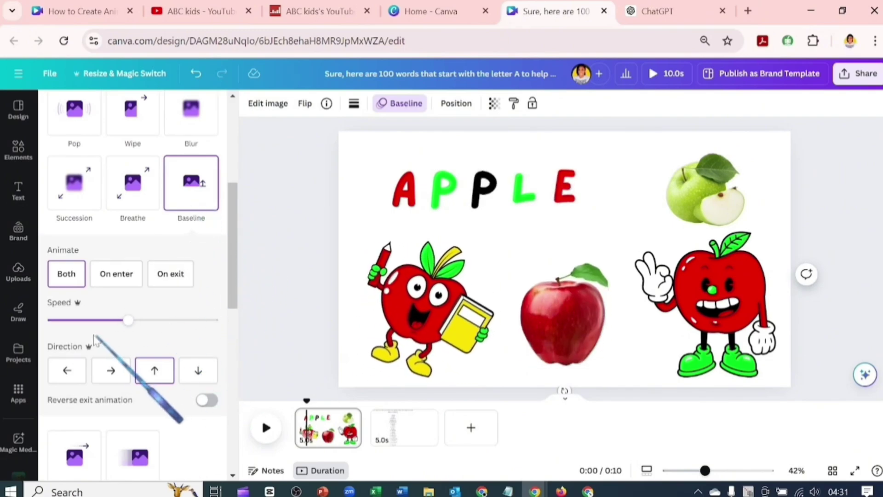
pyautogui.click(51, 321)
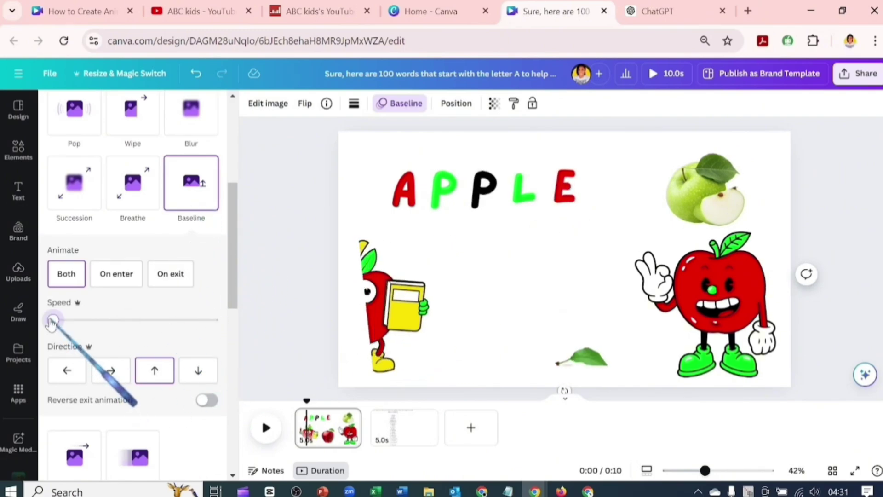
pyautogui.click(210, 400)
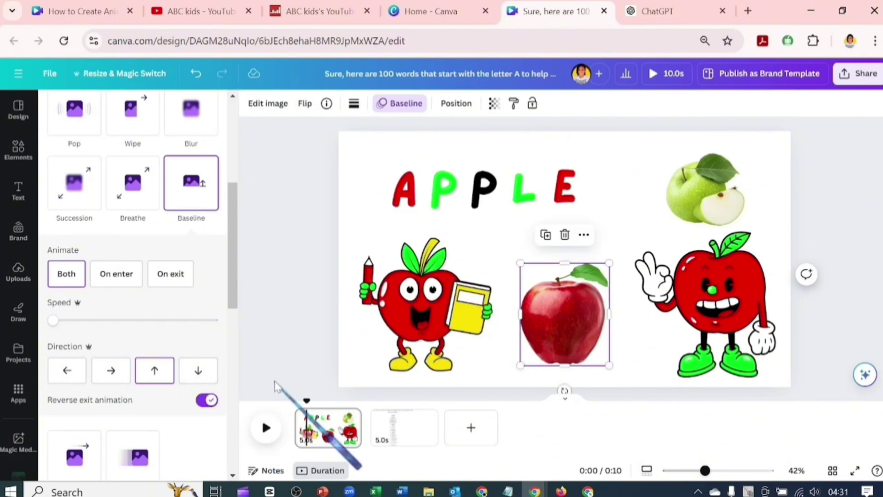
# Give the green apple a leftward Baseline animation with reversed exit
pyautogui.click(692, 216)
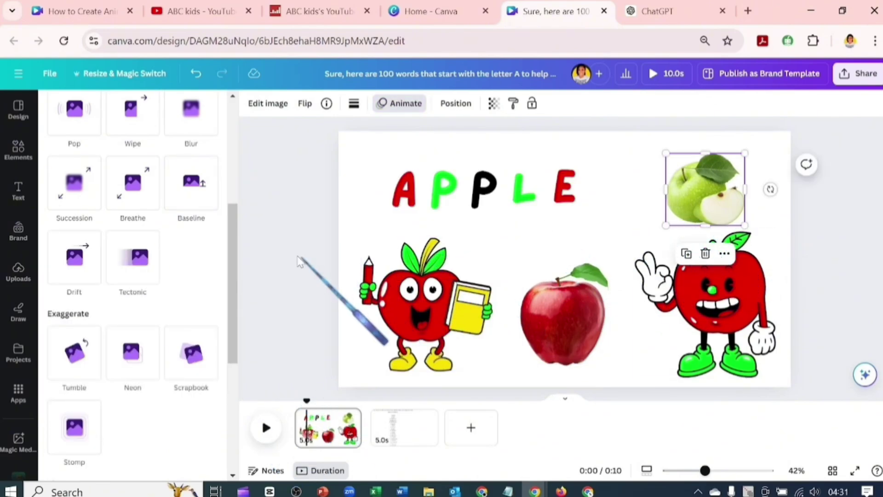
pyautogui.click(215, 222)
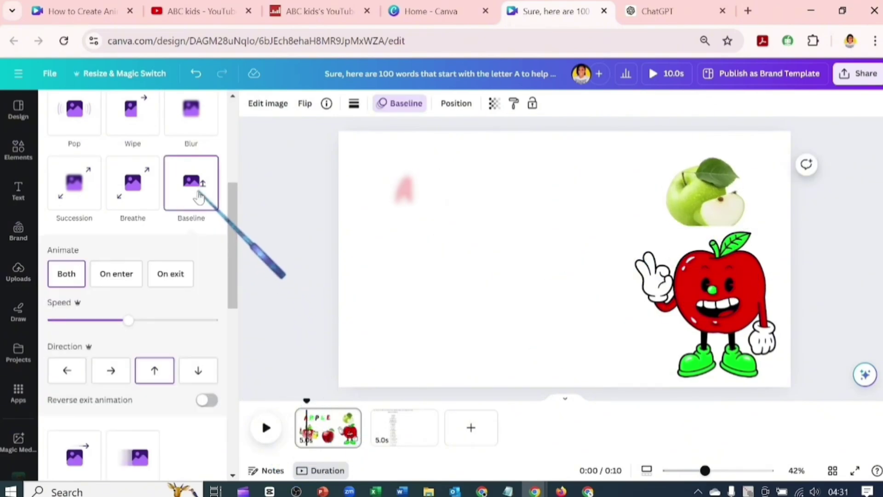
pyautogui.click(69, 371)
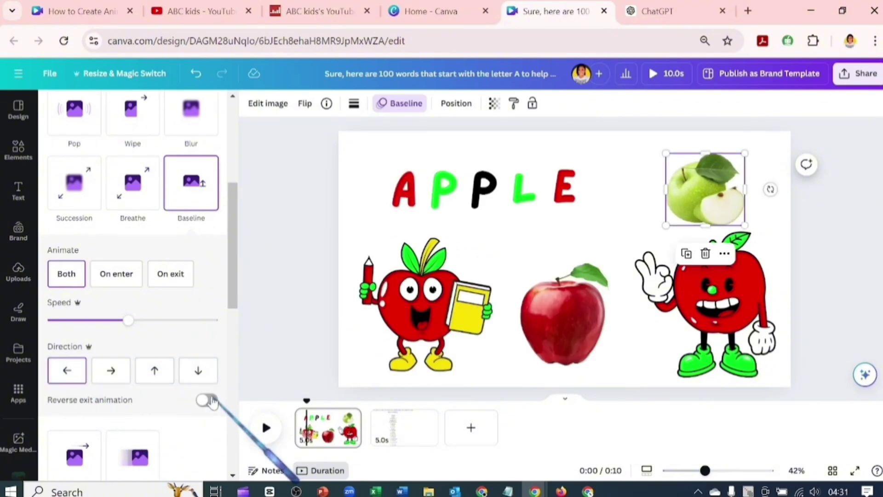
pyautogui.click(210, 400)
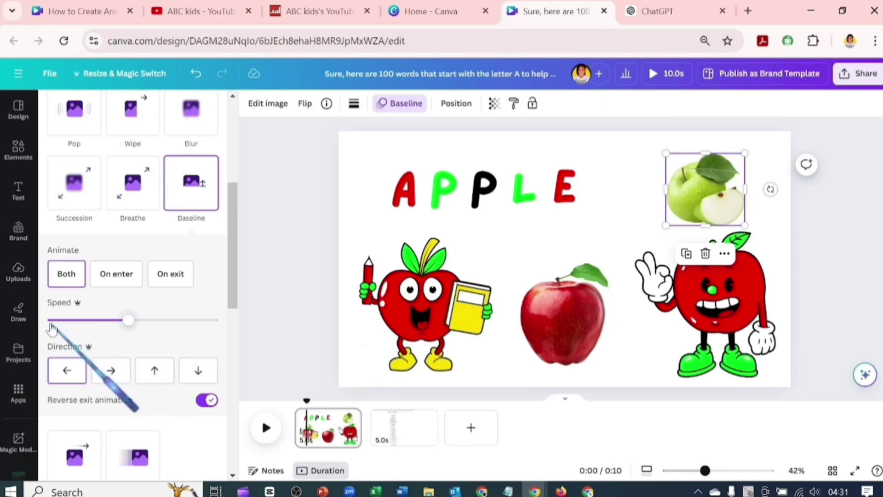
# Give the waving apple a leftward Baseline animation, reversed exit and a Wiggle motion effect
pyautogui.click(714, 294)
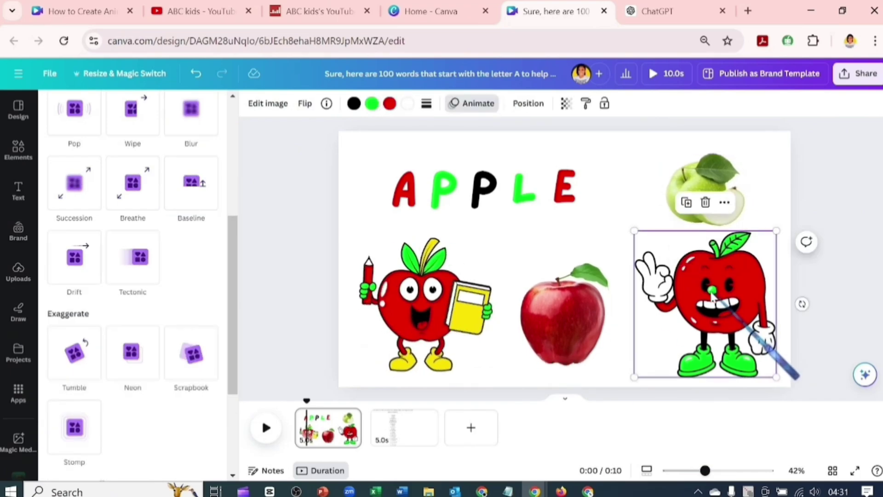
pyautogui.click(192, 202)
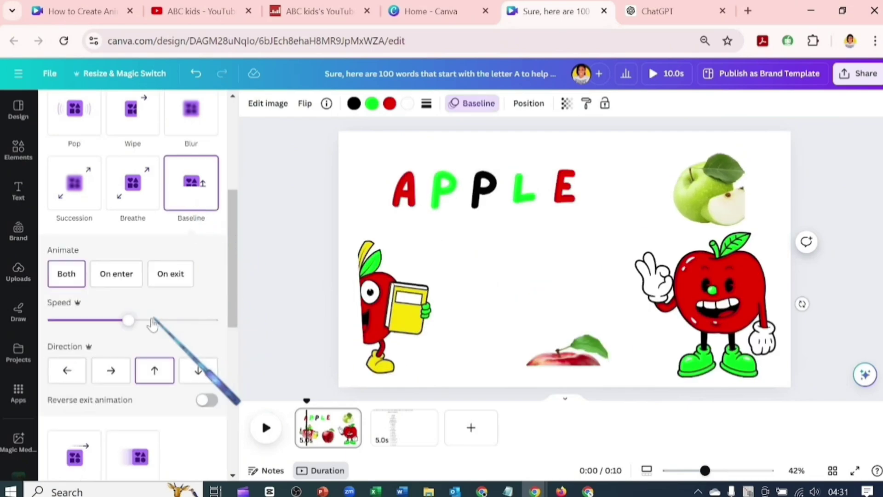
pyautogui.click(69, 372)
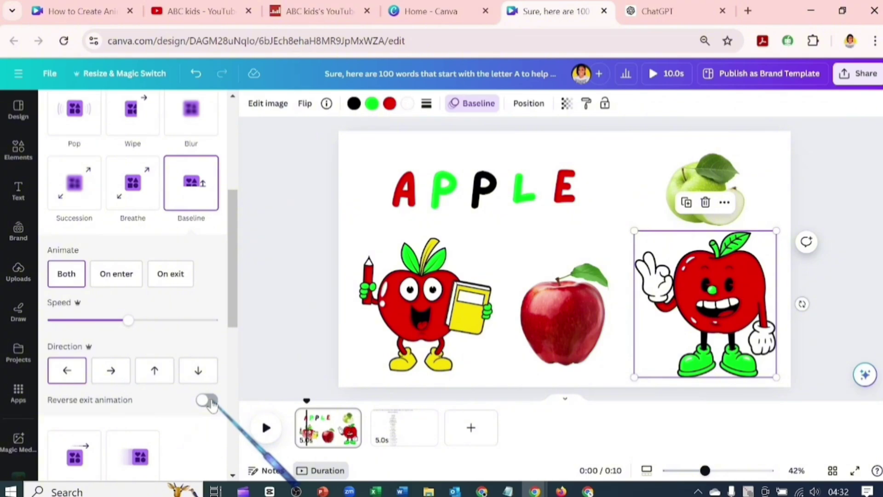
pyautogui.click(208, 399)
pyautogui.scroll(-6, 231, 395)
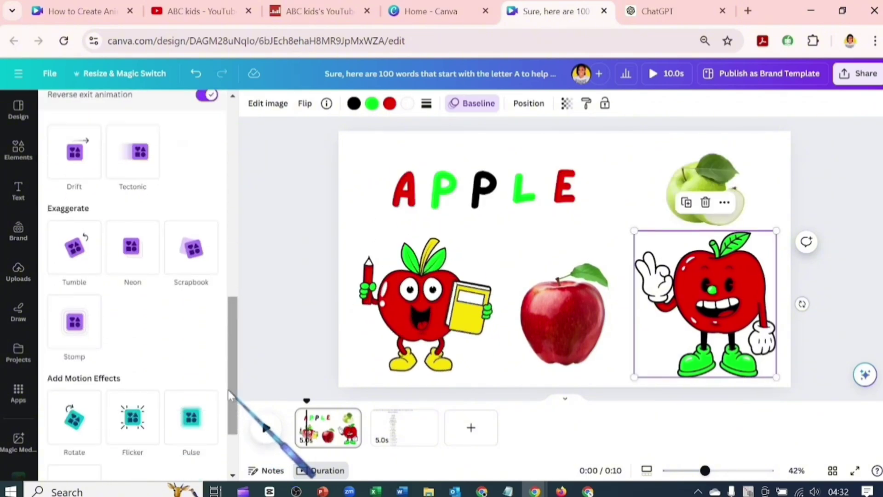
pyautogui.scroll(-3, 232, 400)
pyautogui.click(74, 391)
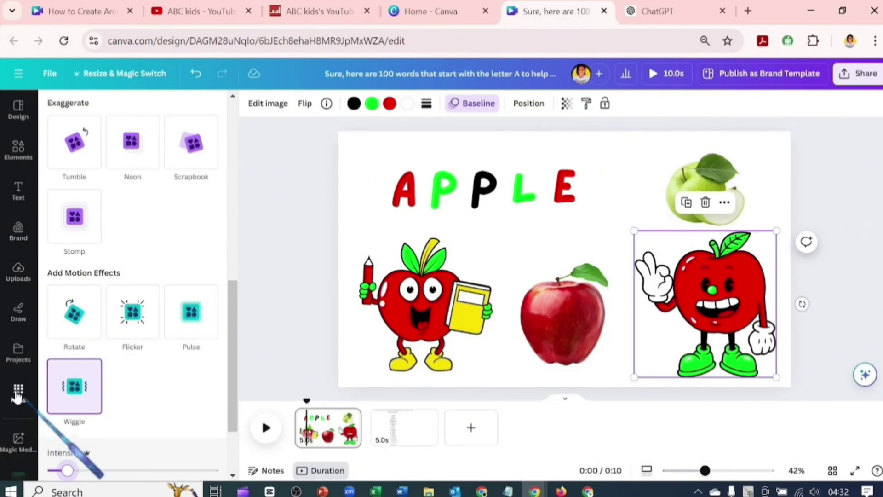
# Find the Text to Speech app and enter APPLE as the text to speak
pyautogui.click(17, 392)
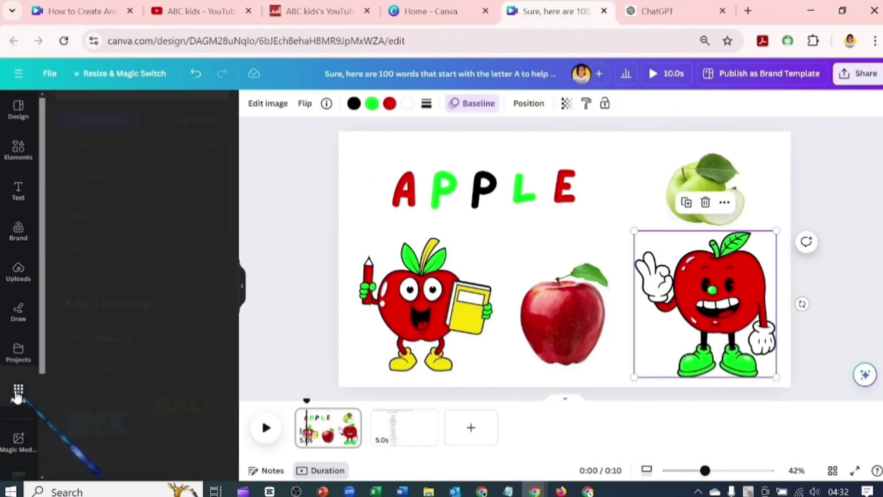
pyautogui.write('TEXT')
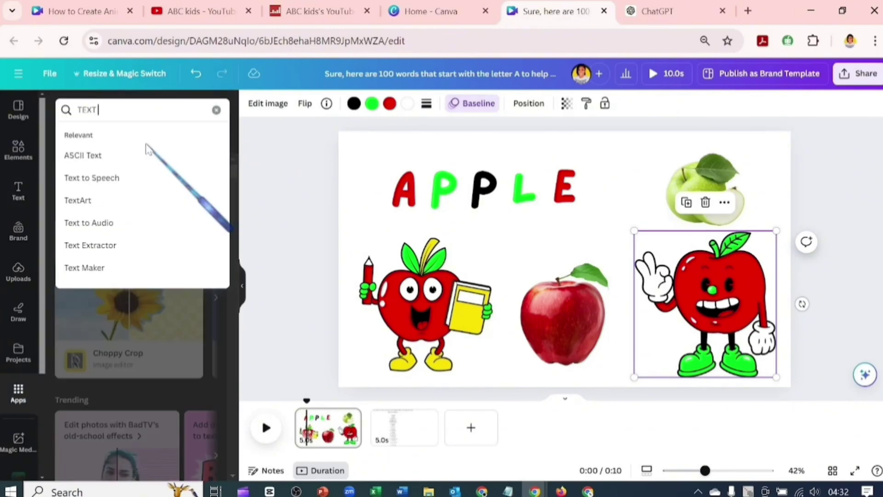
pyautogui.write(' TO SPEECH')
pyautogui.click(132, 155)
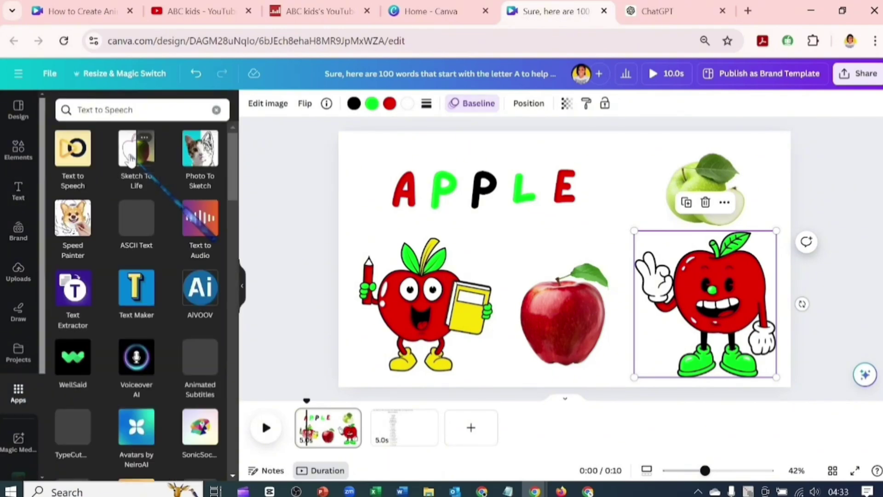
pyautogui.click(83, 169)
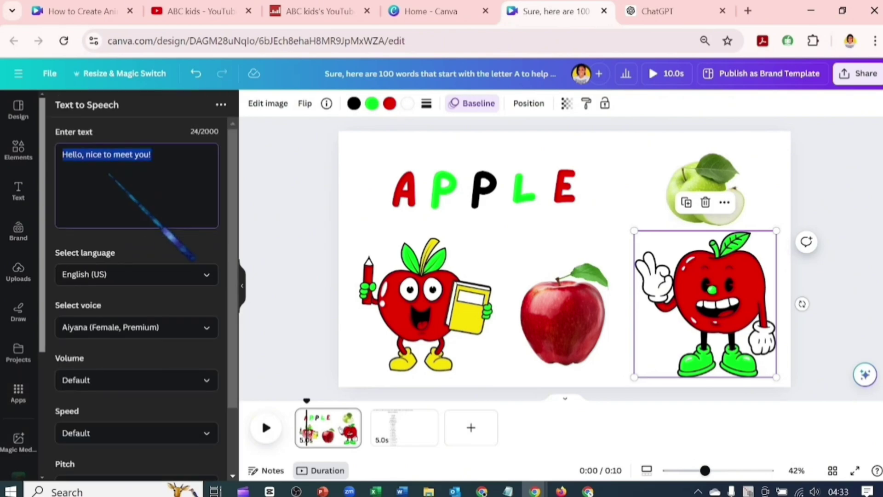
pyautogui.write('APPLE')
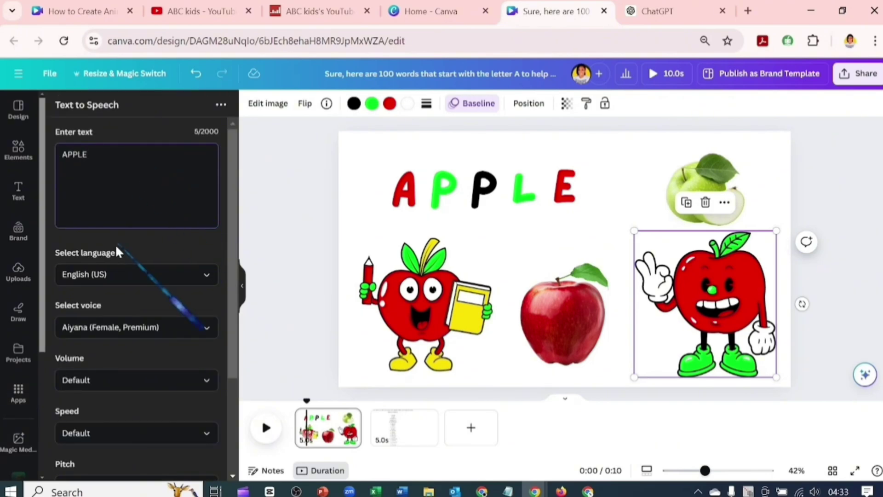
# Set English (South Africa), voice Leah, Medium speed, and create the voiceover audio
pyautogui.click(127, 276)
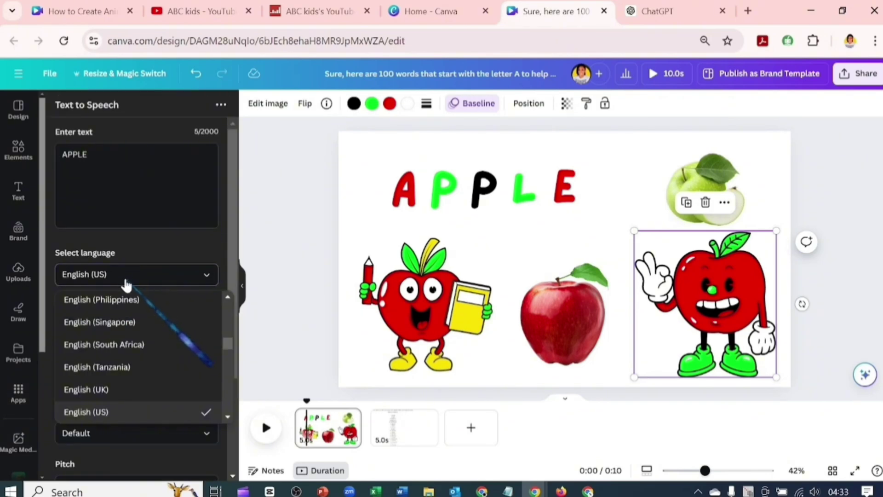
pyautogui.click(108, 347)
pyautogui.click(207, 327)
pyautogui.click(206, 330)
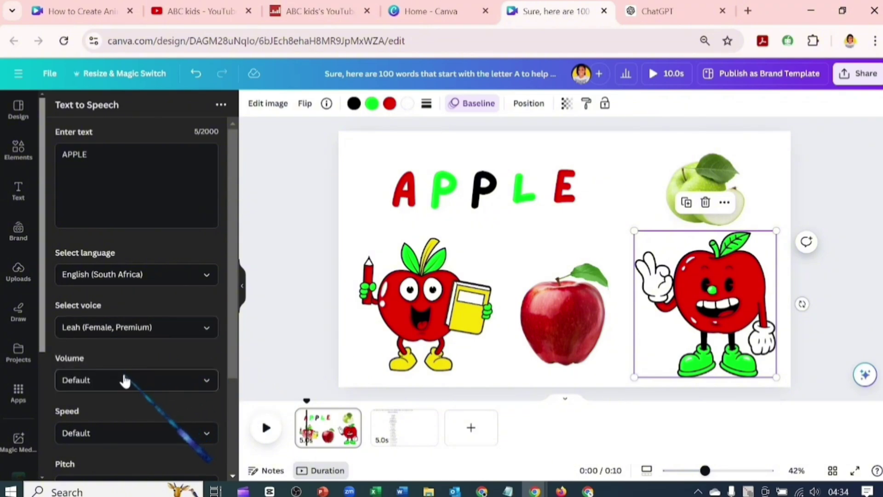
pyautogui.scroll(-2, 127, 382)
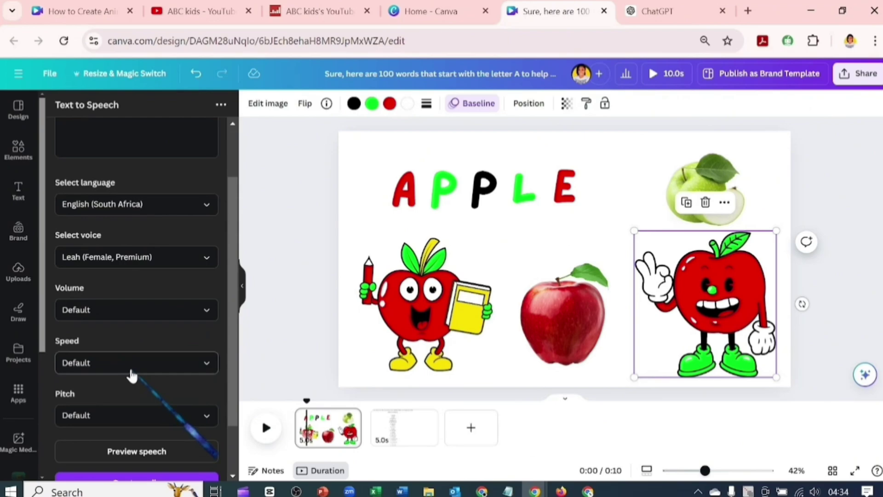
pyautogui.click(131, 368)
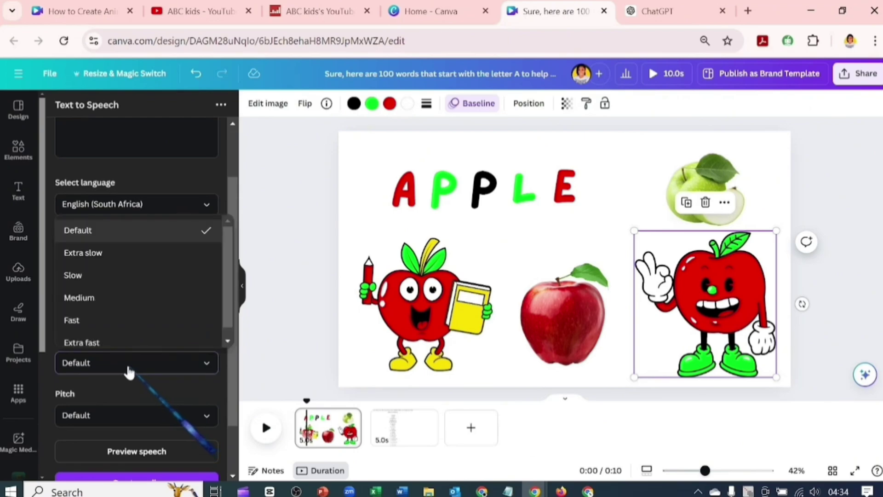
pyautogui.click(117, 295)
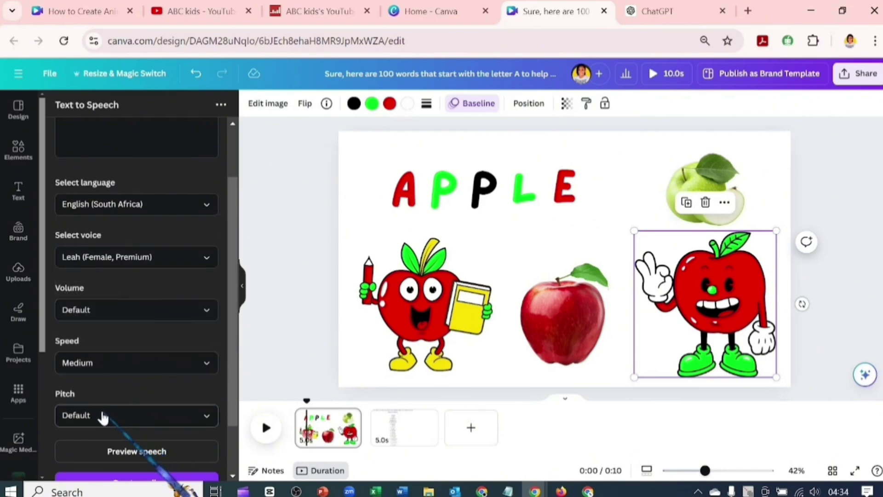
pyautogui.scroll(-2, 105, 416)
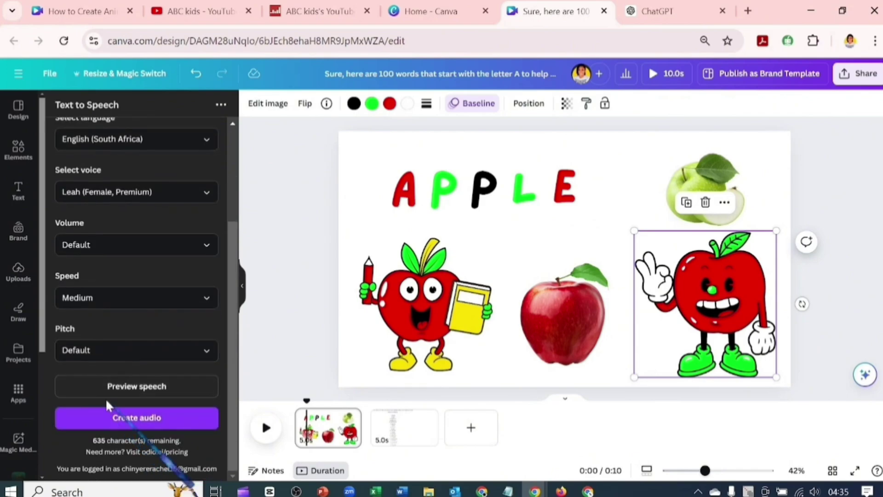
pyautogui.click(107, 417)
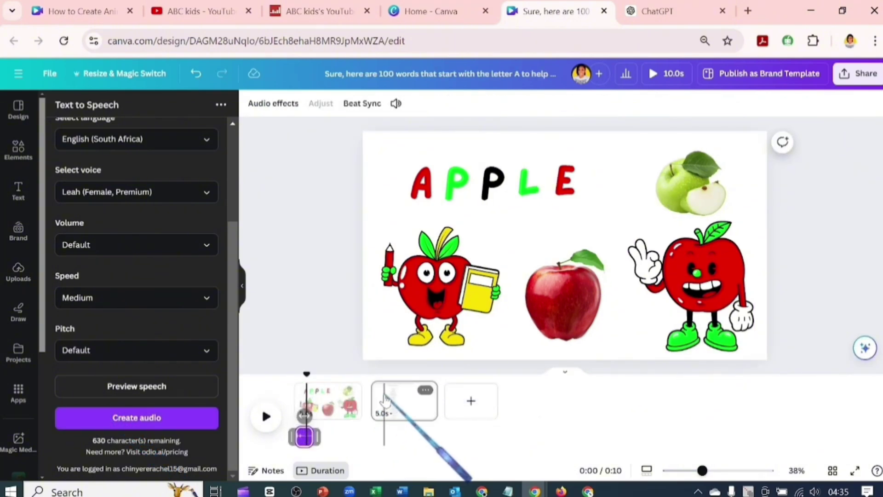
# Hide page 2 with the word list and play the APPLE page with its voiceover
pyautogui.click(424, 390)
pyautogui.click(457, 226)
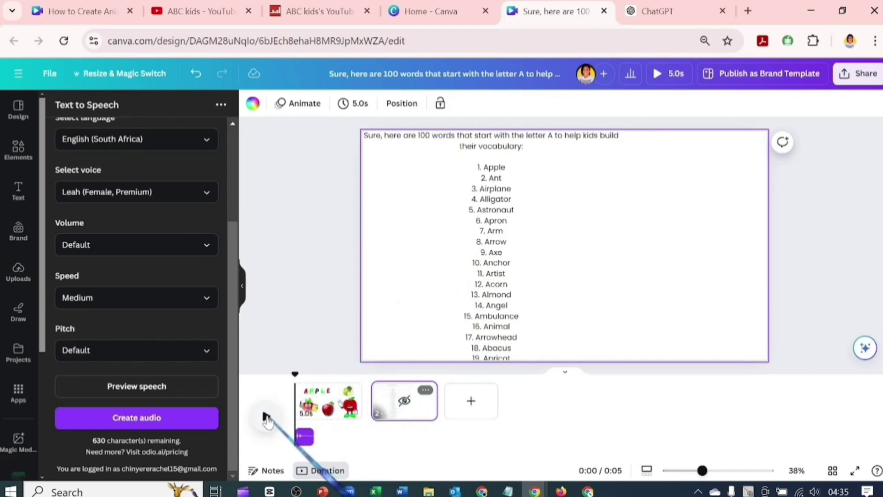
pyautogui.click(266, 416)
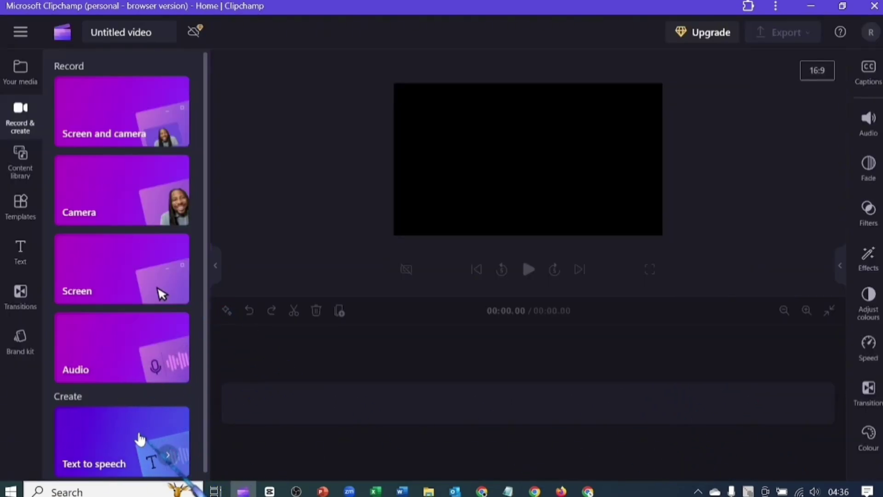
# Add a new text-to-speech clip (English UK, Sonia voice) to a blank Clipchamp video
pyautogui.click(117, 453)
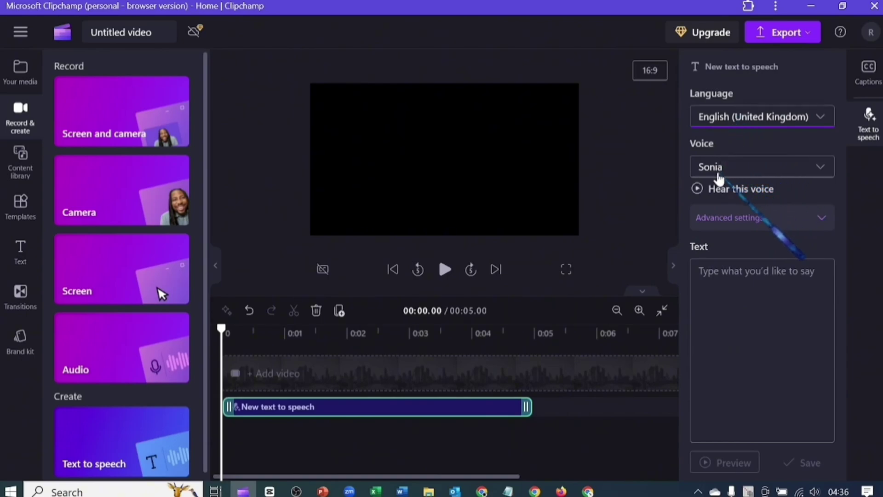
# Set the speech clip's text to APPLE and export the video as a 1080p MP4
pyautogui.click(704, 219)
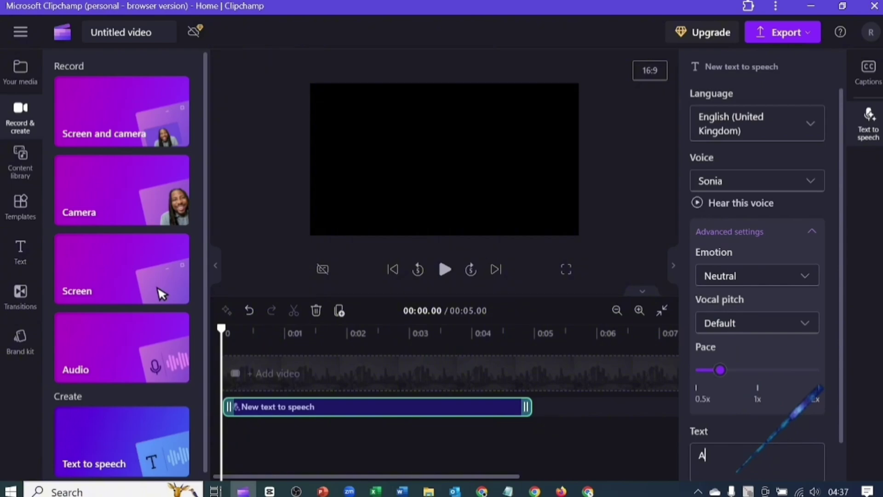
pyautogui.scroll(-1, 741, 465)
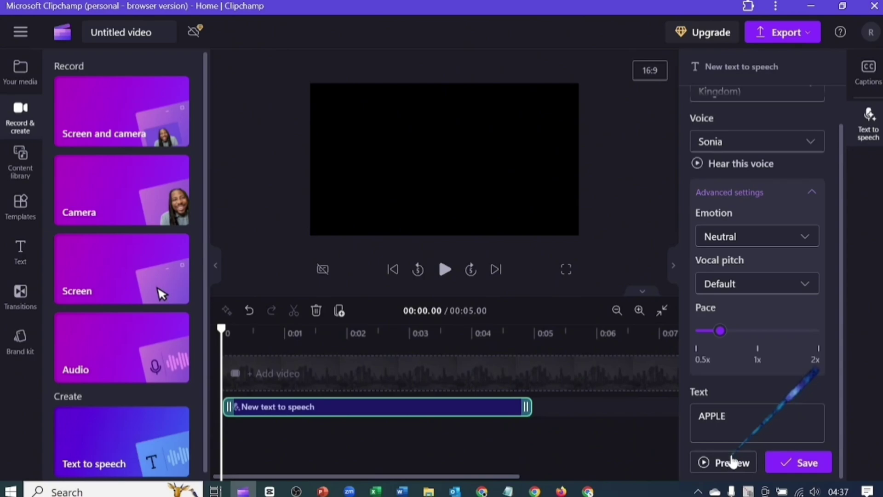
pyautogui.scroll(1, 733, 460)
pyautogui.scroll(-1, 732, 458)
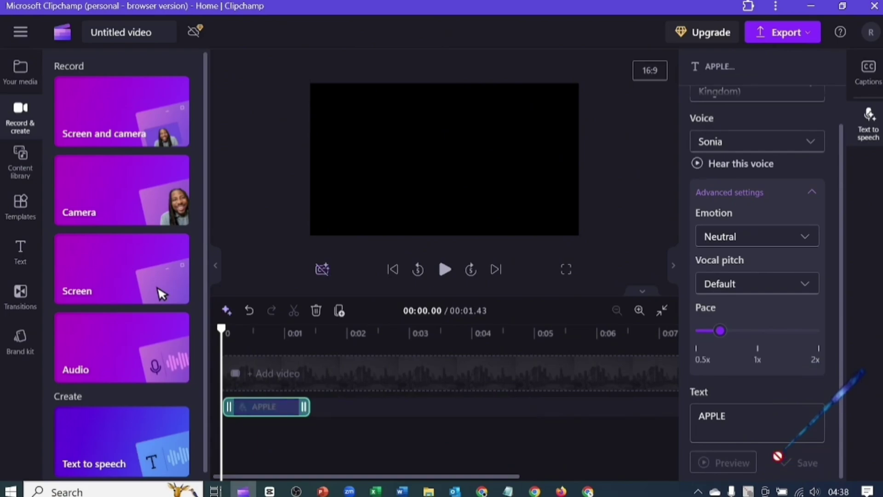
pyautogui.click(761, 37)
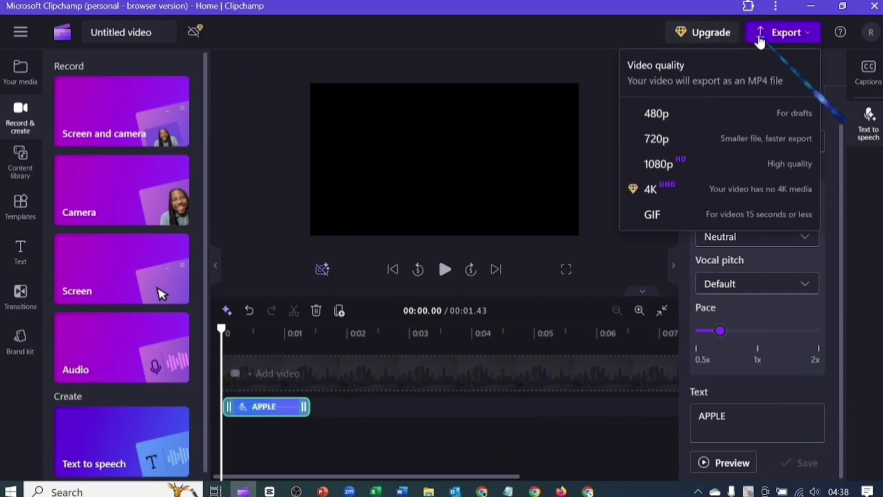
pyautogui.click(695, 174)
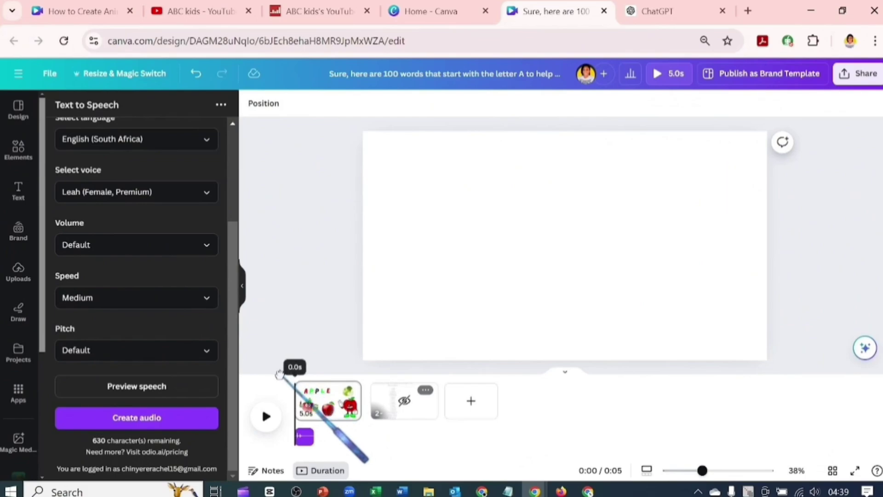
# Replace the voiceover with the 1.4s uploaded APPLE video and extract its audio
pyautogui.click(303, 436)
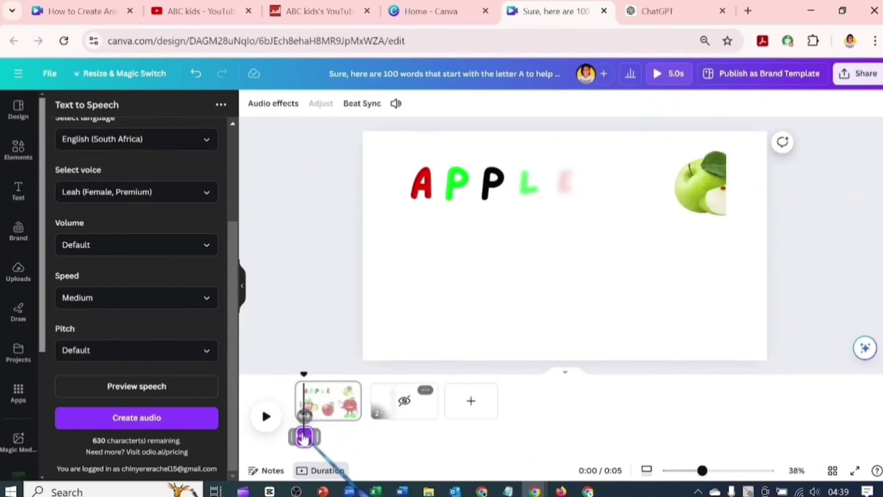
pyautogui.click(18, 271)
pyautogui.click(144, 190)
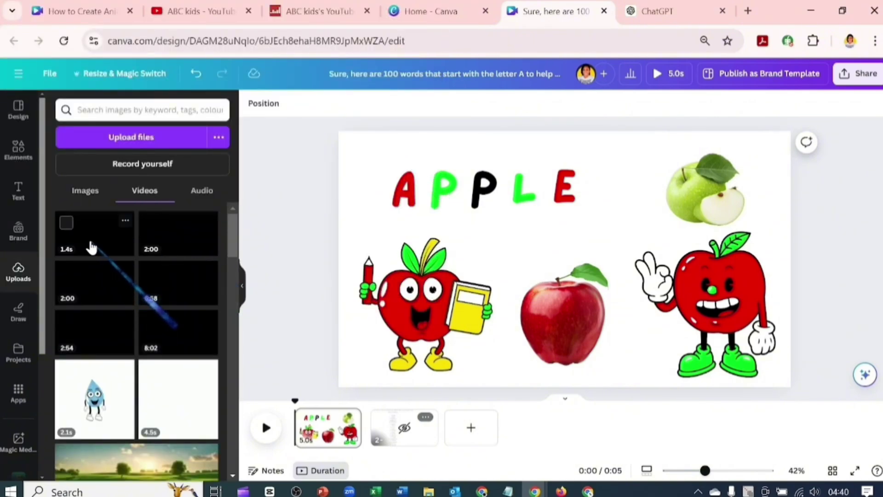
pyautogui.click(91, 247)
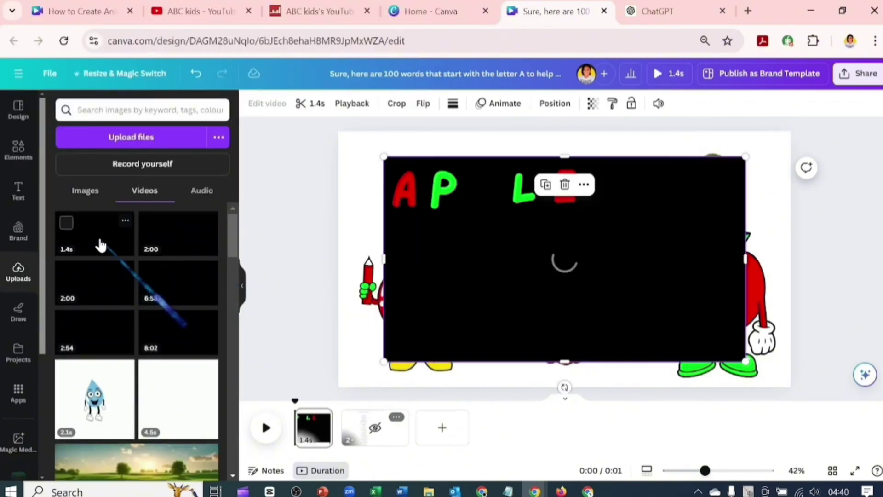
pyautogui.click(583, 185)
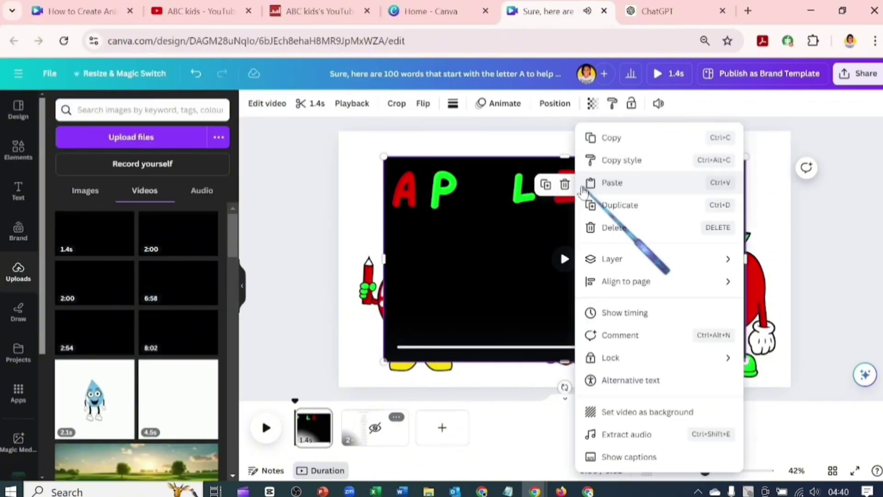
pyautogui.click(651, 436)
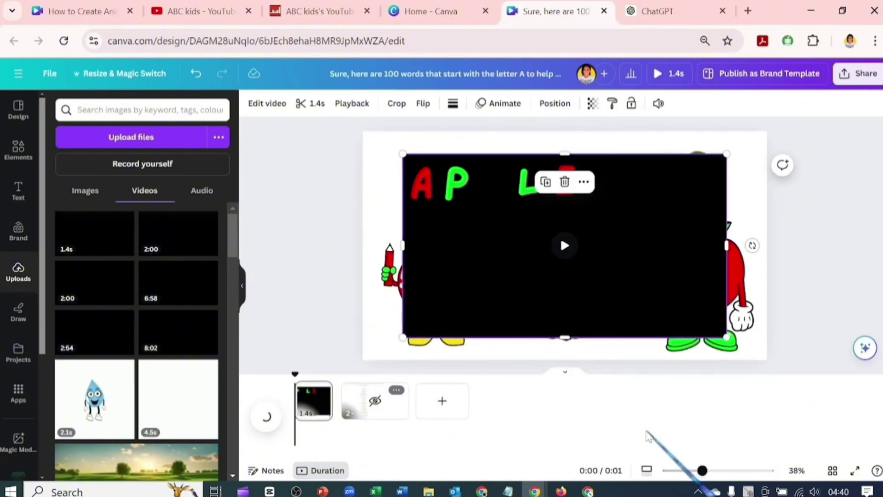
# Play the APPLE page to hear the extracted APPLE voice clip
pyautogui.click(565, 188)
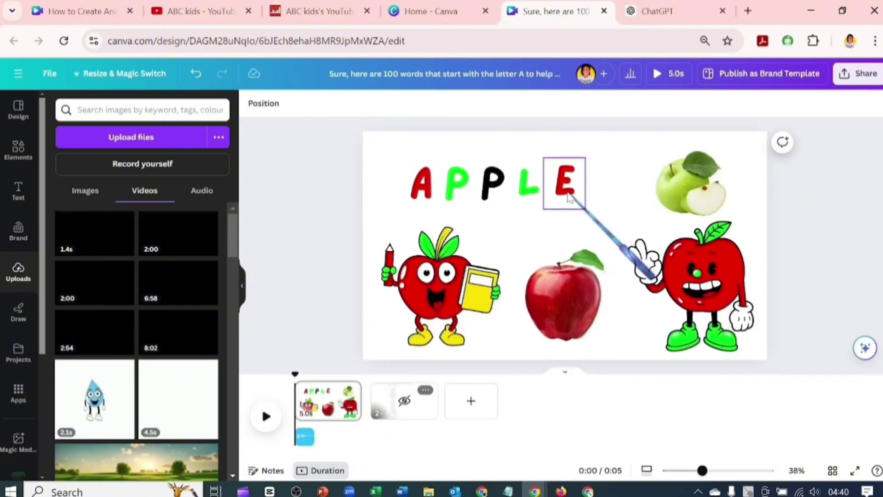
pyautogui.click(266, 416)
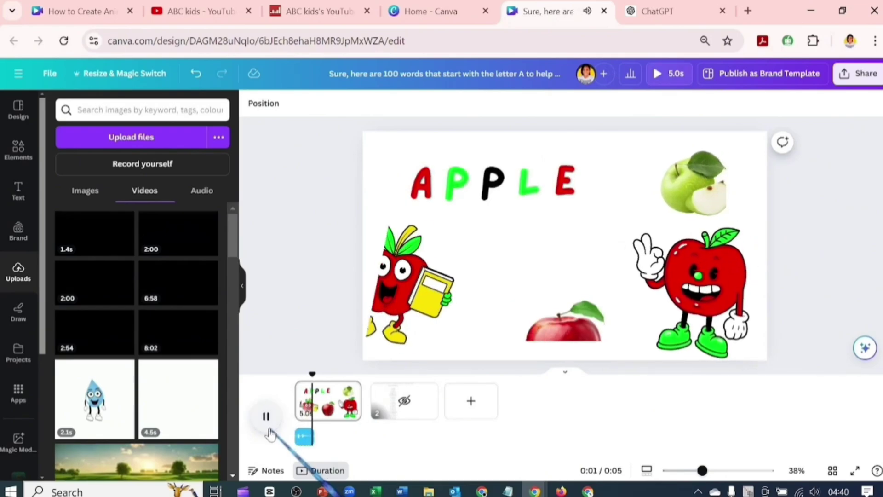